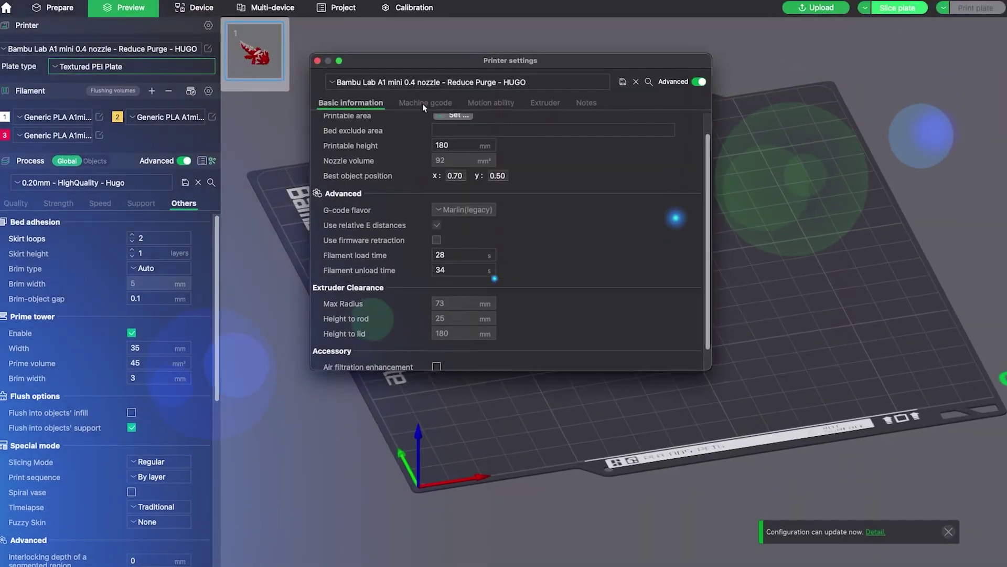
# Step: Show the Machine gcode tab of the A1 mini printer profile's settings
pyautogui.click(428, 103)
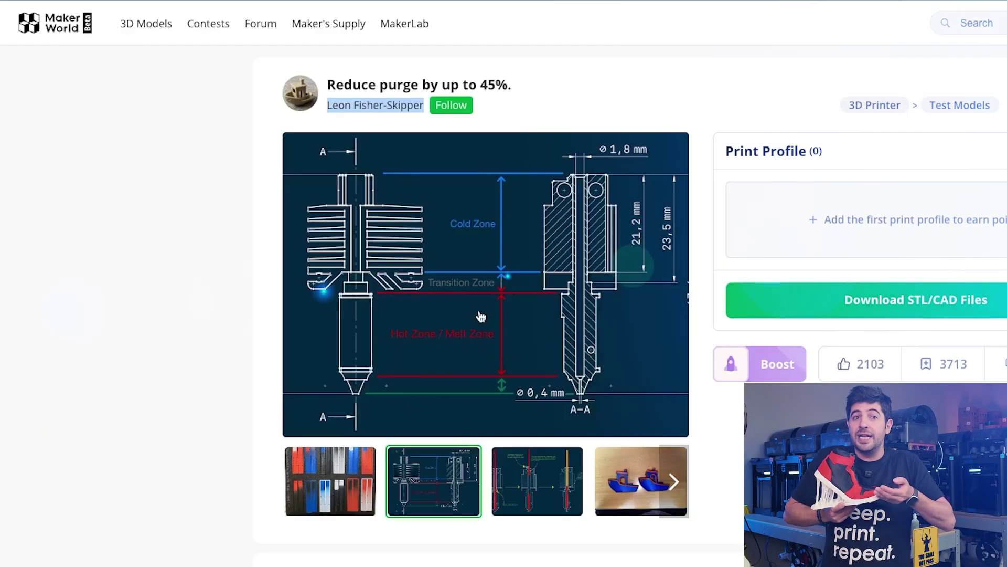
# Step: Open the third gallery image, the filament-cutting diagram, on the Reduce purge model page
pyautogui.click(677, 275)
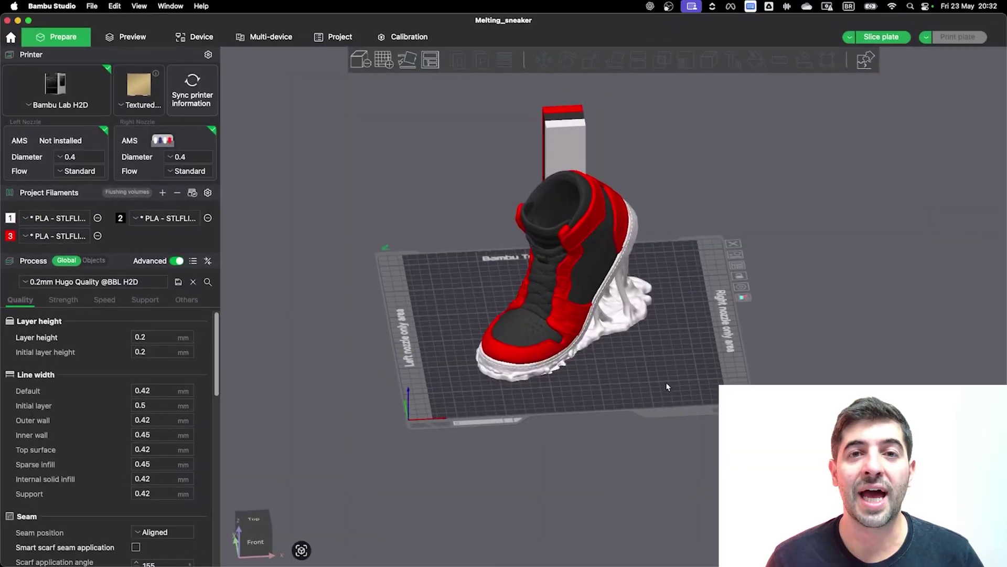
pyautogui.moveTo(666, 388); pyautogui.dragTo(341, 315)
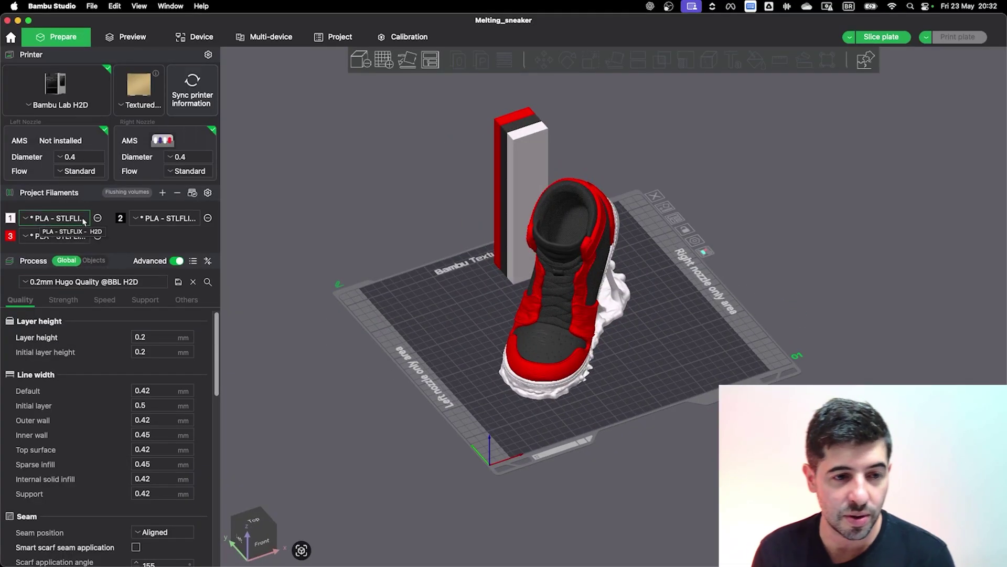
pyautogui.click(98, 218)
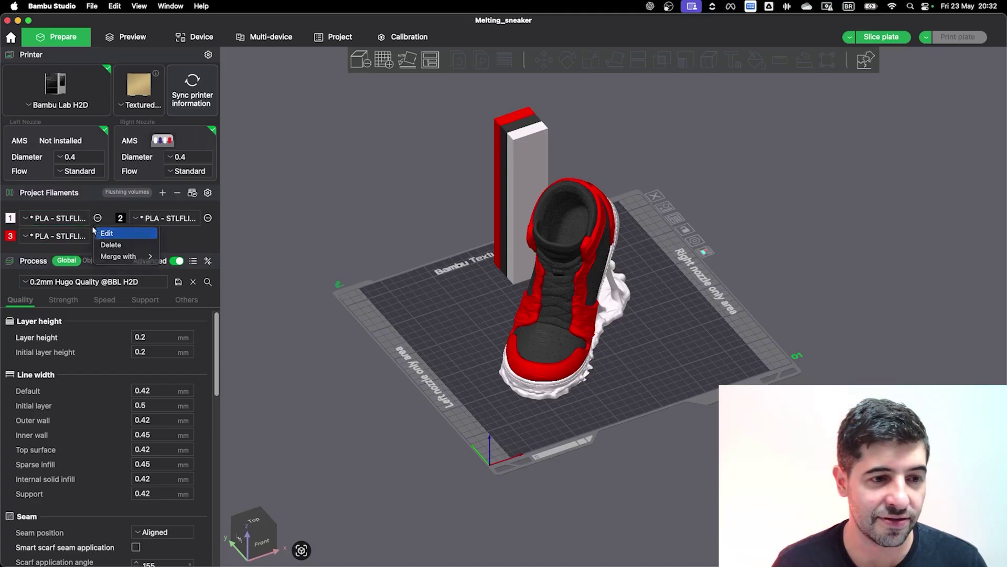
pyautogui.click(127, 232)
pyautogui.click(422, 121)
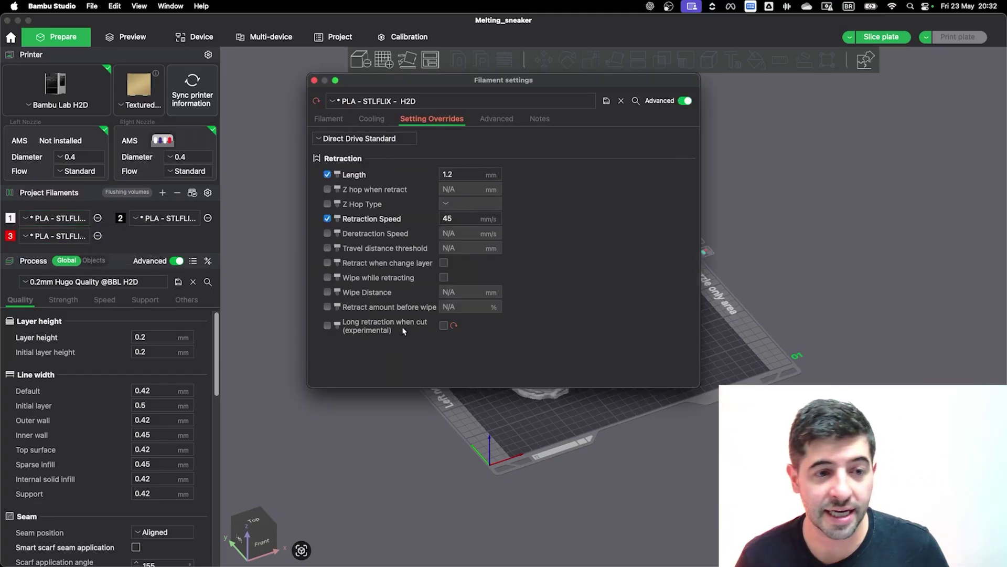
pyautogui.click(314, 81)
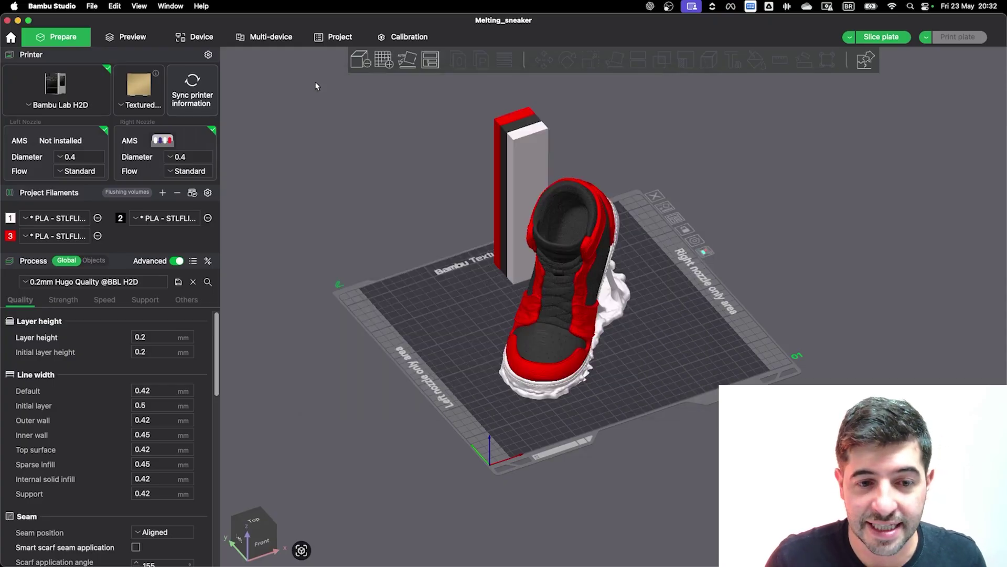
pyautogui.click(127, 192)
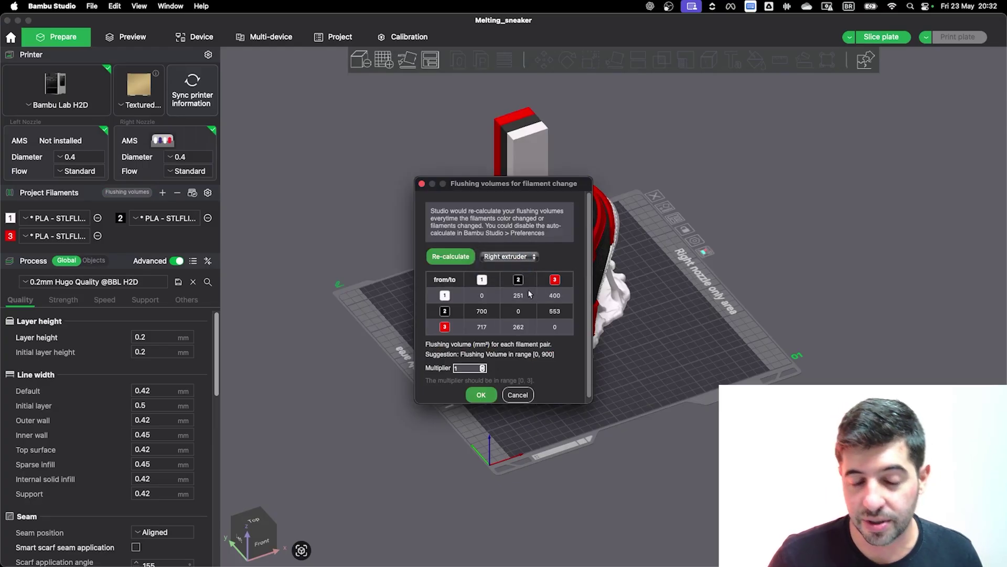
pyautogui.press('Return')
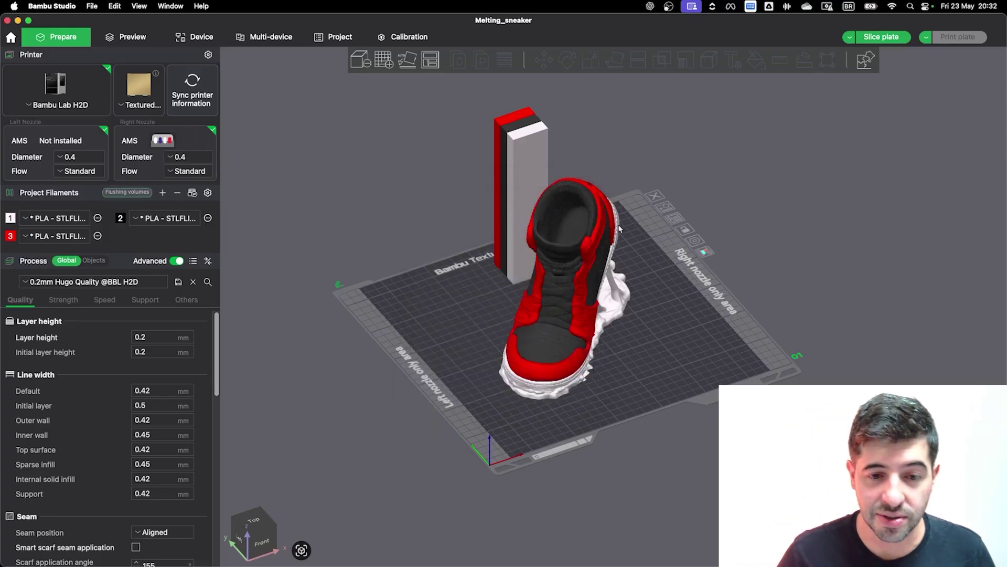
pyautogui.moveTo(884, 43)
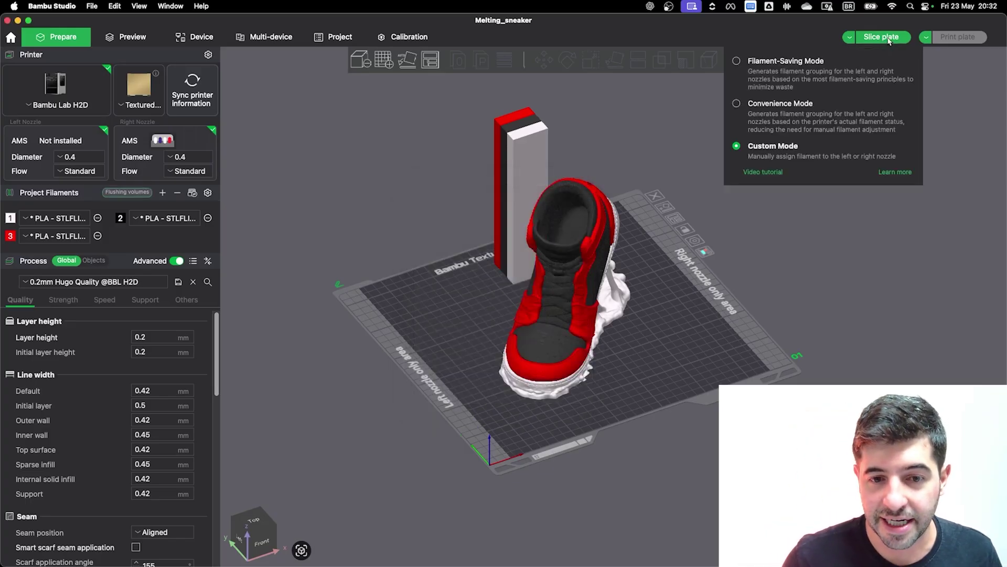
# Step: Slice the sneaker plate with the default filament grouping, yielding 793.58 g flushed
pyautogui.click(890, 40)
pyautogui.click(596, 377)
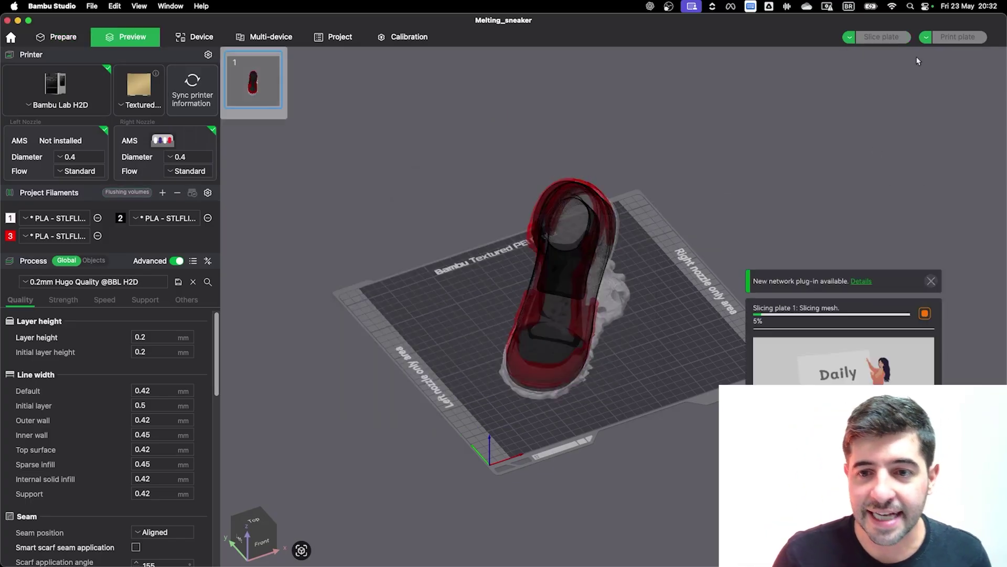
pyautogui.moveTo(908, 49)
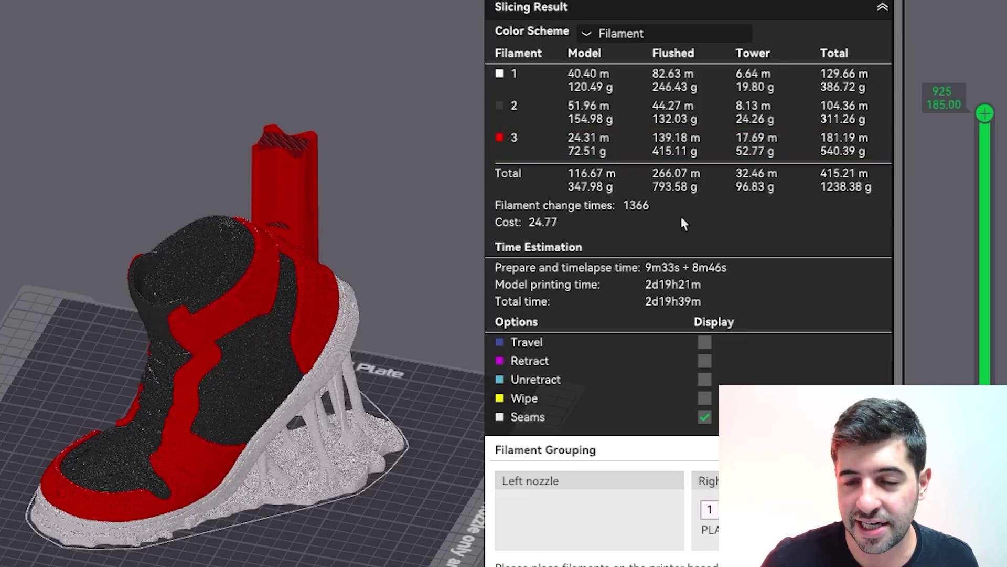
pyautogui.moveTo(364, 310); pyautogui.dragTo(306, 367)
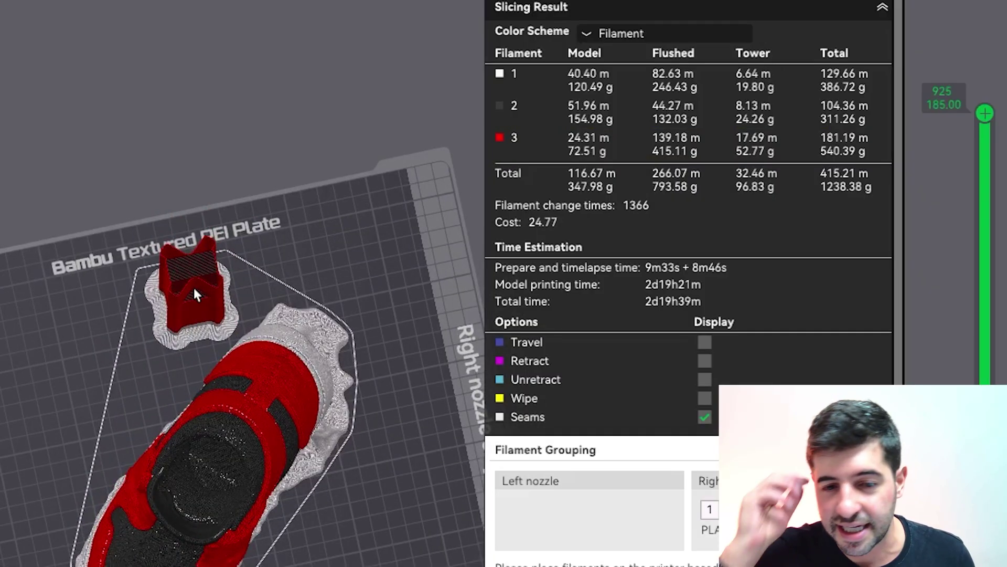
pyautogui.moveTo(309, 530); pyautogui.dragTo(315, 483)
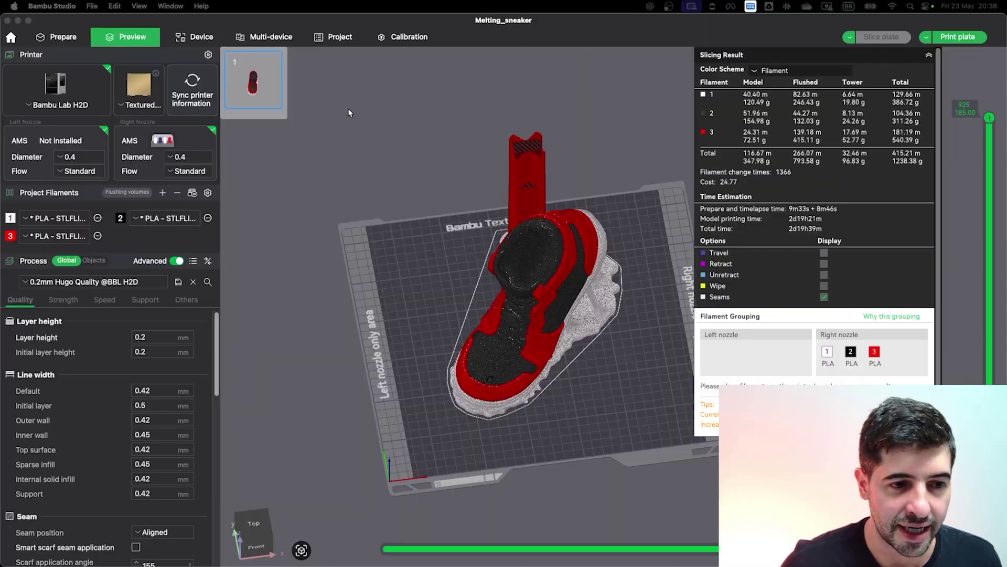
# Step: Enable long retraction when cut for PLA - STLFLIX - H2D, with cut retraction distance 12
pyautogui.click(90, 219)
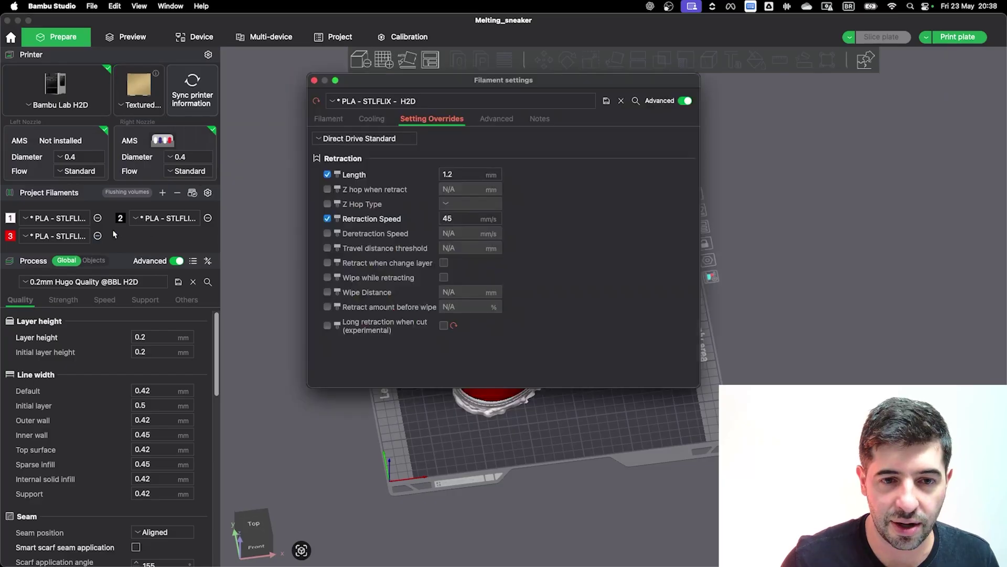
pyautogui.click(414, 121)
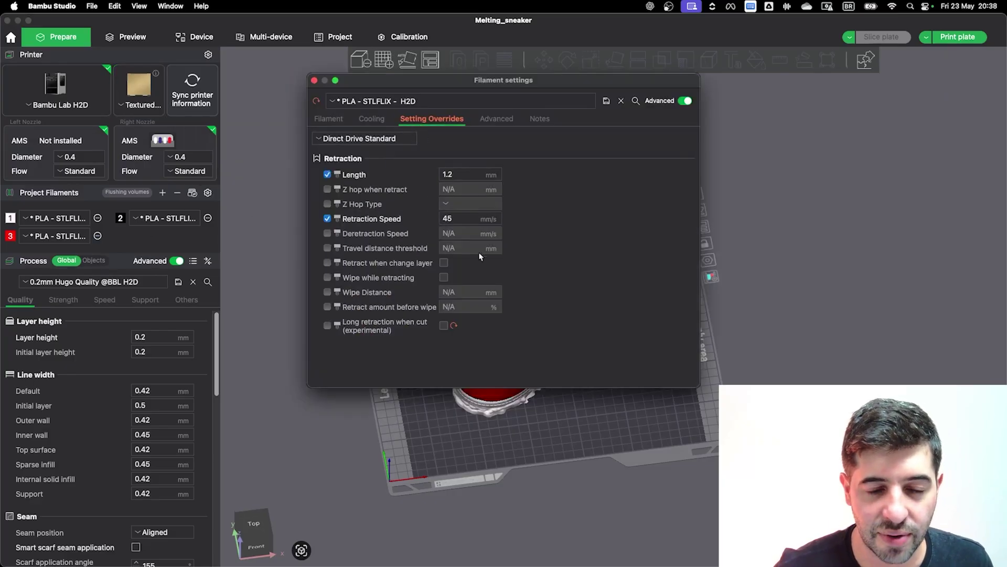
pyautogui.click(444, 326)
pyautogui.click(508, 344)
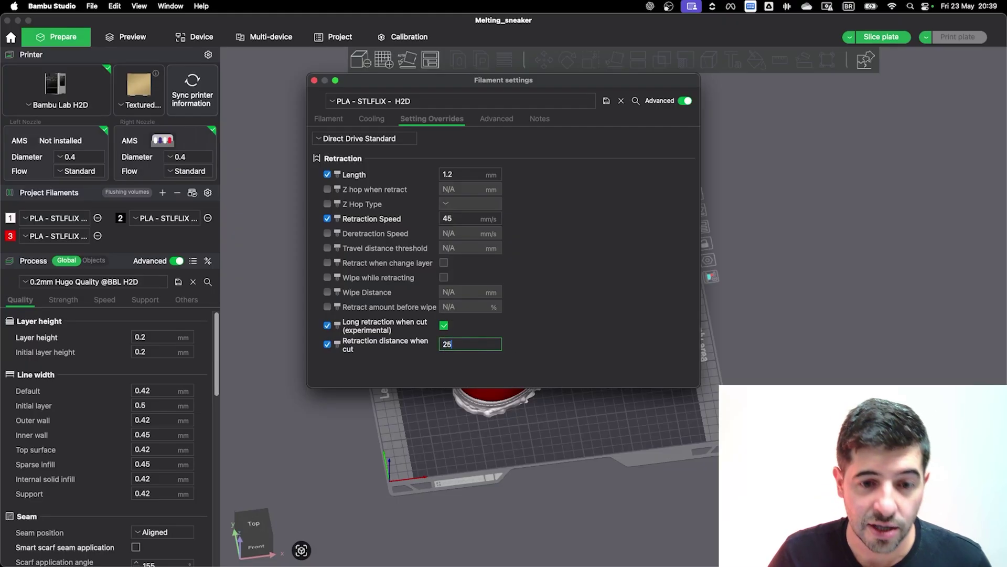
pyautogui.press('Return')
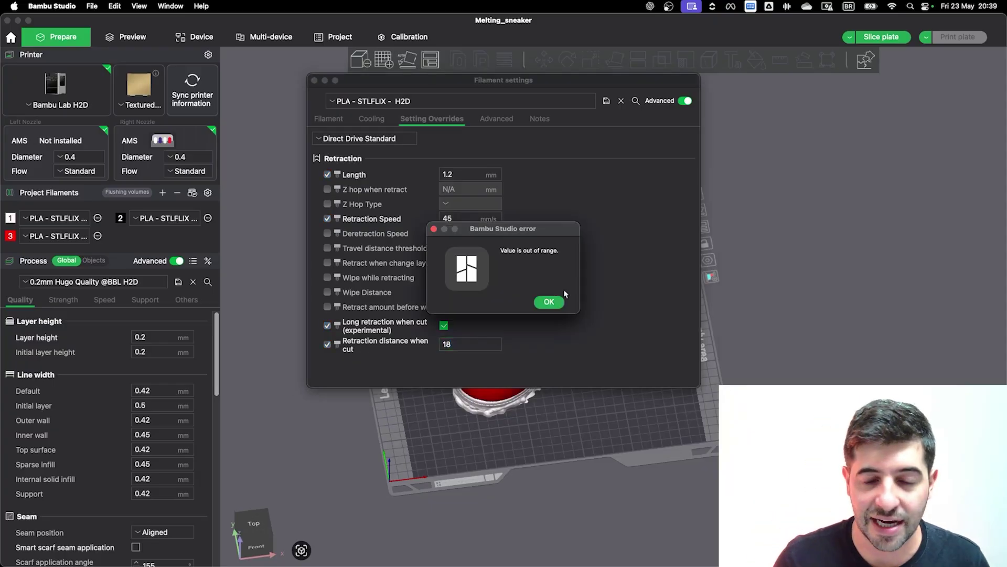
pyautogui.click(549, 302)
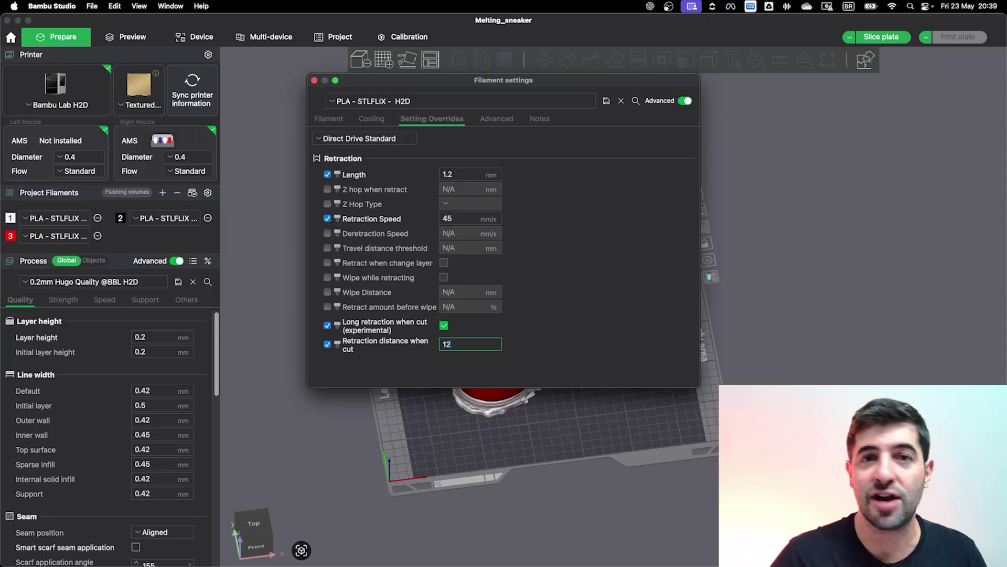
pyautogui.click(566, 274)
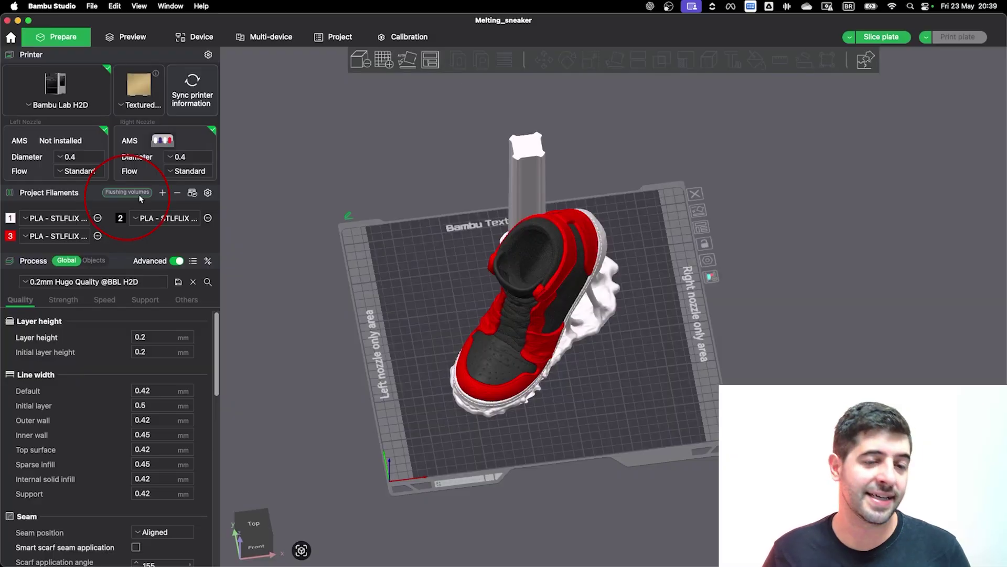
# Step: Set the right extruder's flushing volume multiplier to 0.5
pyautogui.click(140, 195)
pyautogui.click(527, 257)
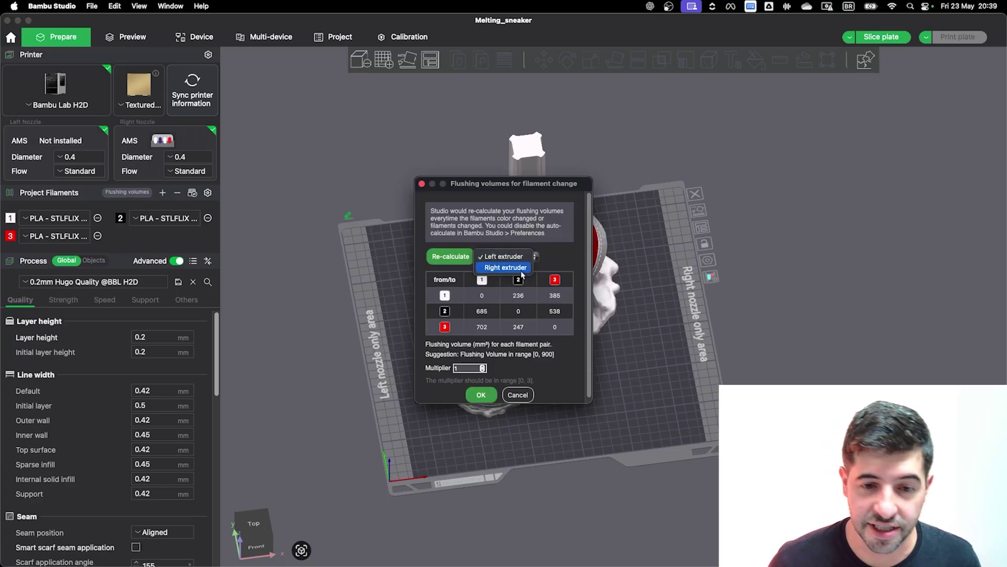
pyautogui.click(521, 270)
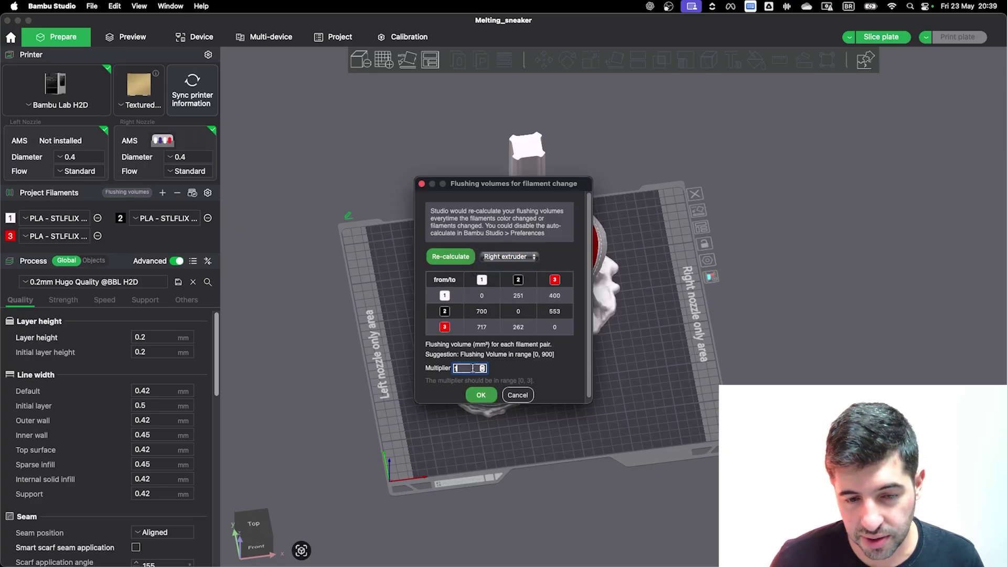
pyautogui.write('0.5')
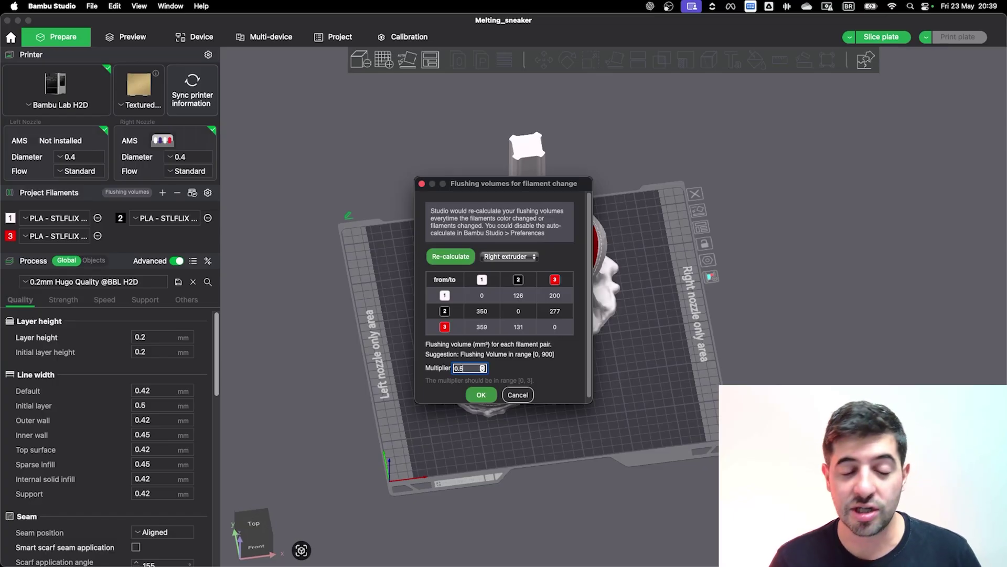
# Step: Apply the halved flushing volumes and slice with all filaments on the right nozzle (~397 g flushed)
pyautogui.click(490, 401)
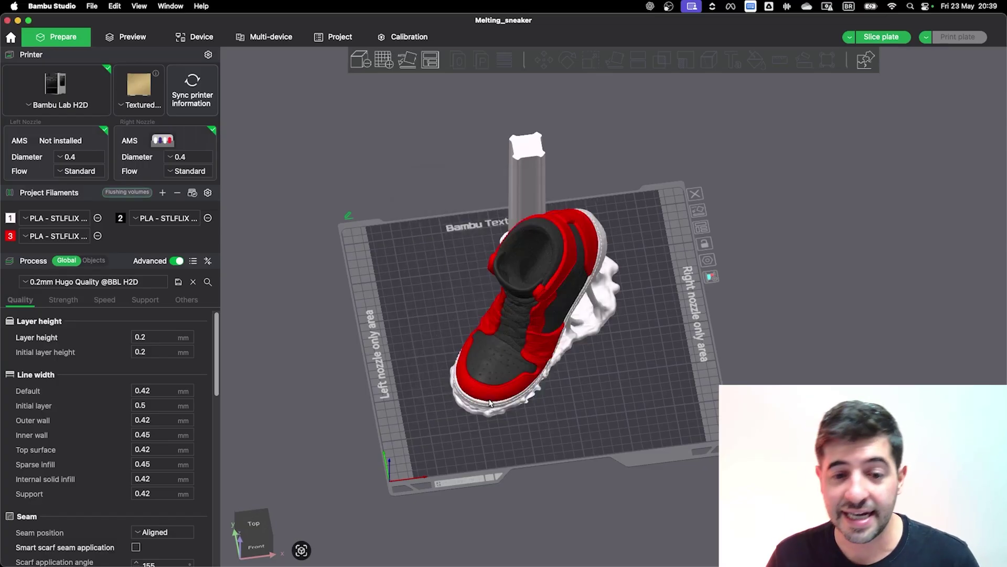
pyautogui.click(898, 40)
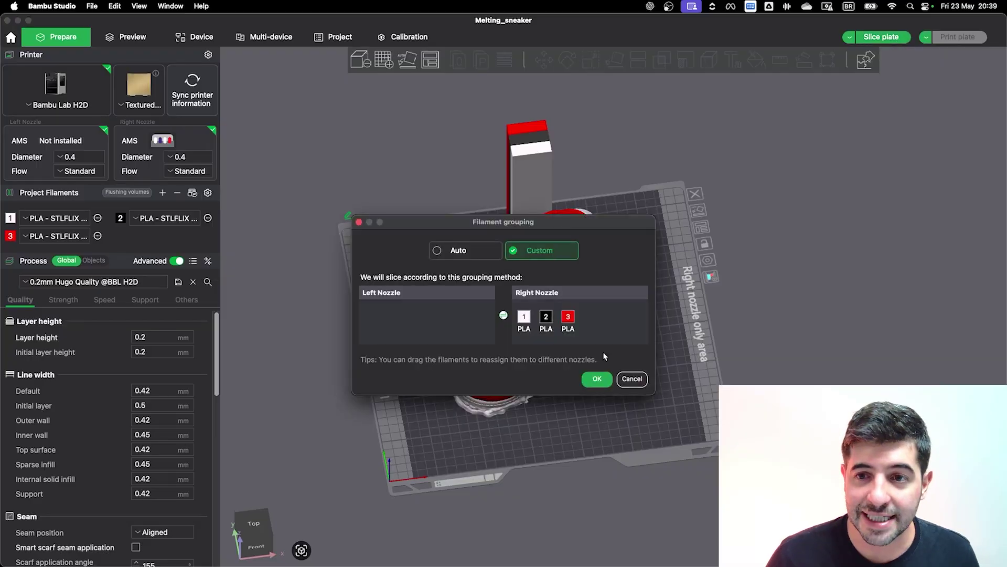
pyautogui.click(597, 378)
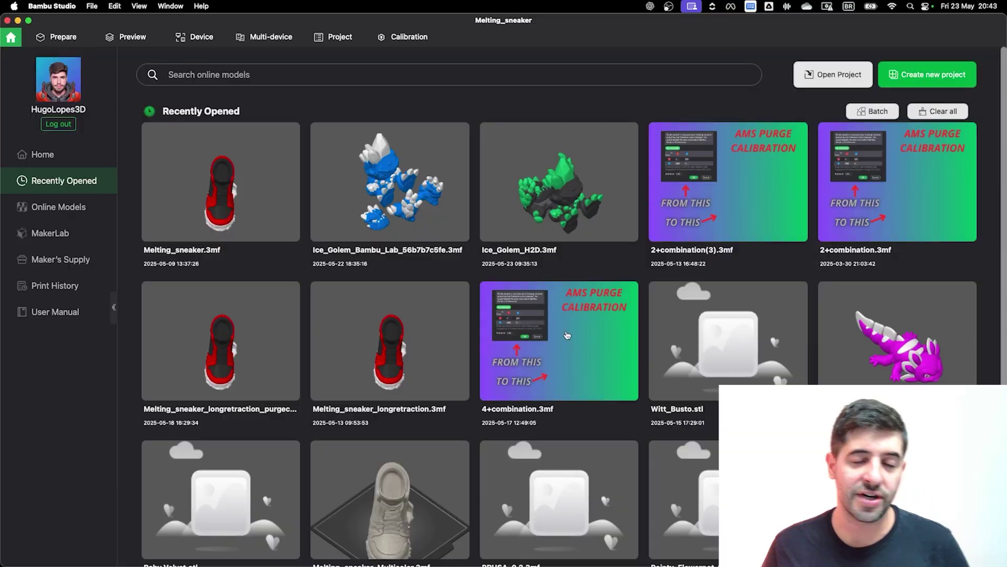
# Step: Open the 4+combination project from the Recently Opened list
pyautogui.click(567, 335)
# Step: Discard the sneaker's unsaved changes and recolour filament 1 white and filament 3 red
pyautogui.click(599, 340)
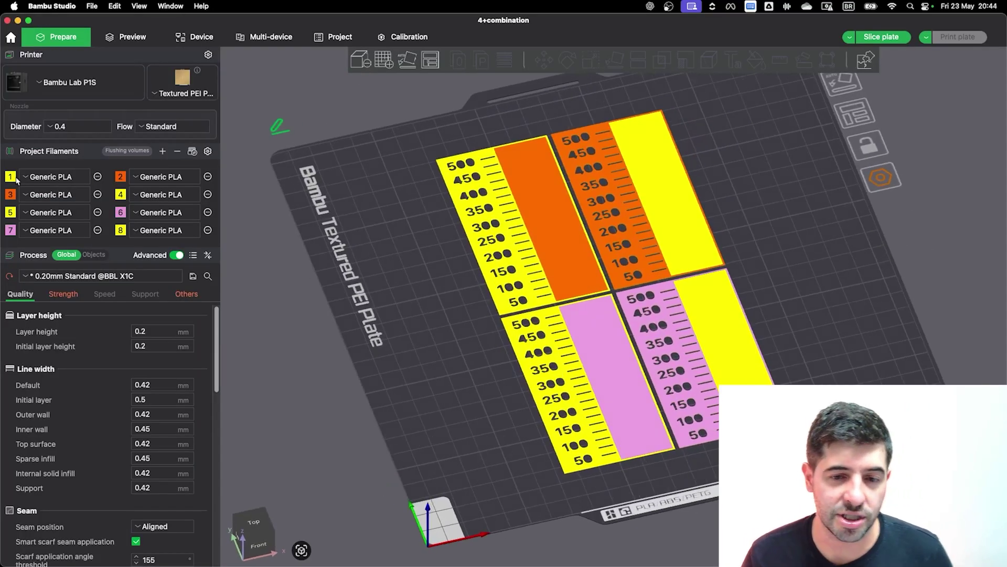
pyautogui.click(14, 178)
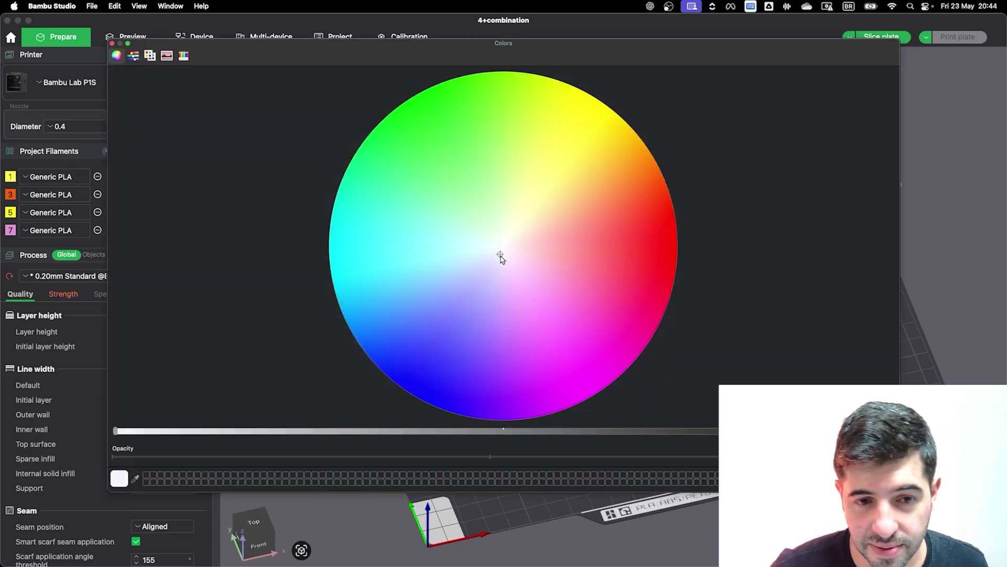
pyautogui.click(111, 44)
pyautogui.click(116, 179)
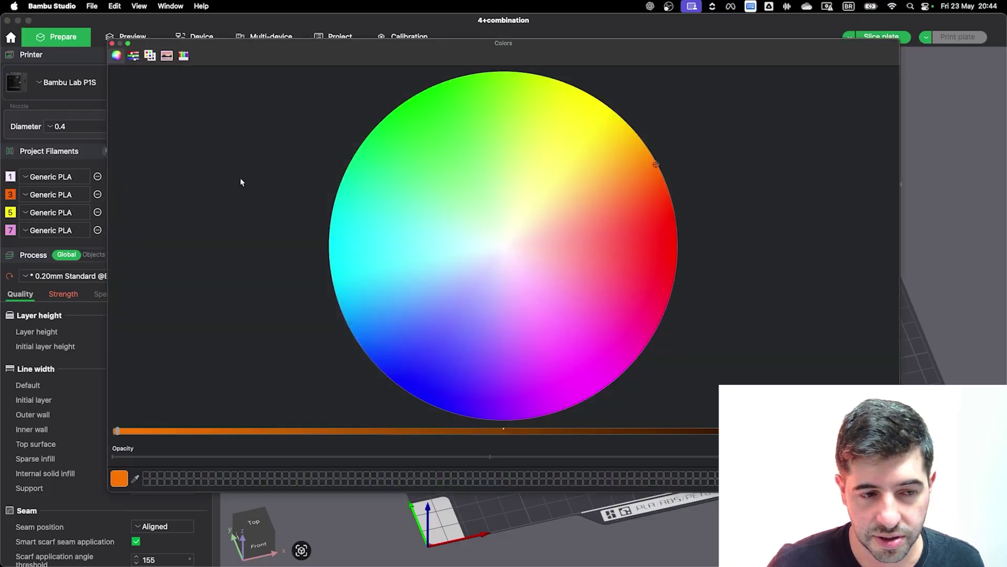
pyautogui.click(677, 245)
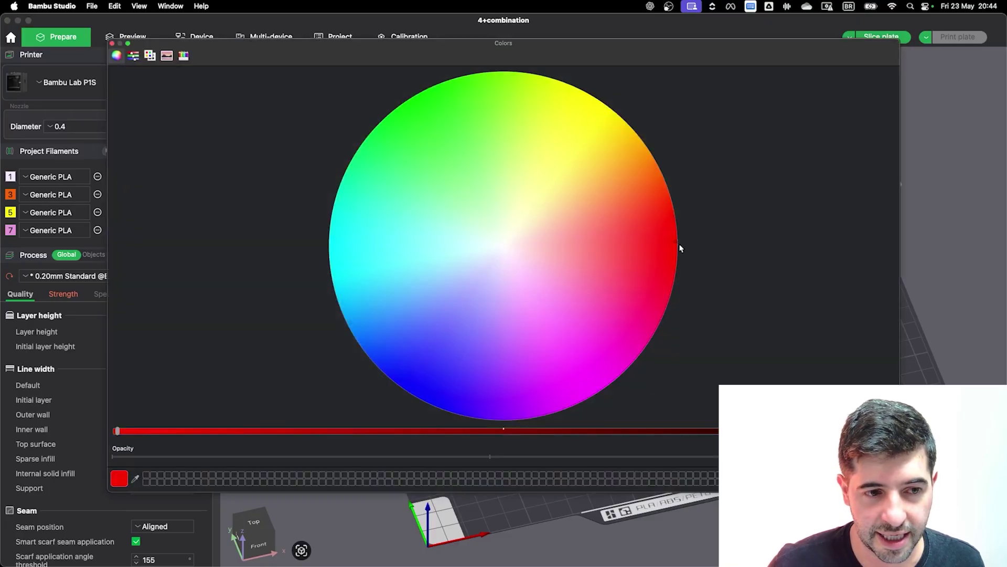
pyautogui.click(112, 45)
# Step: Recolour filament 5 white and filament 7 black
pyautogui.click(10, 212)
pyautogui.click(587, 187)
pyautogui.click(598, 149)
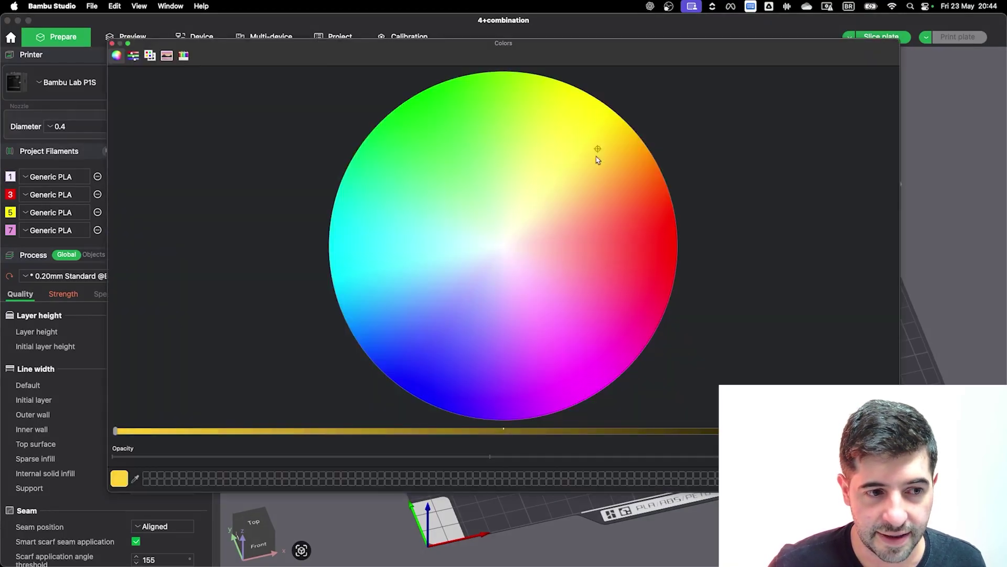
pyautogui.click(507, 247)
pyautogui.click(503, 246)
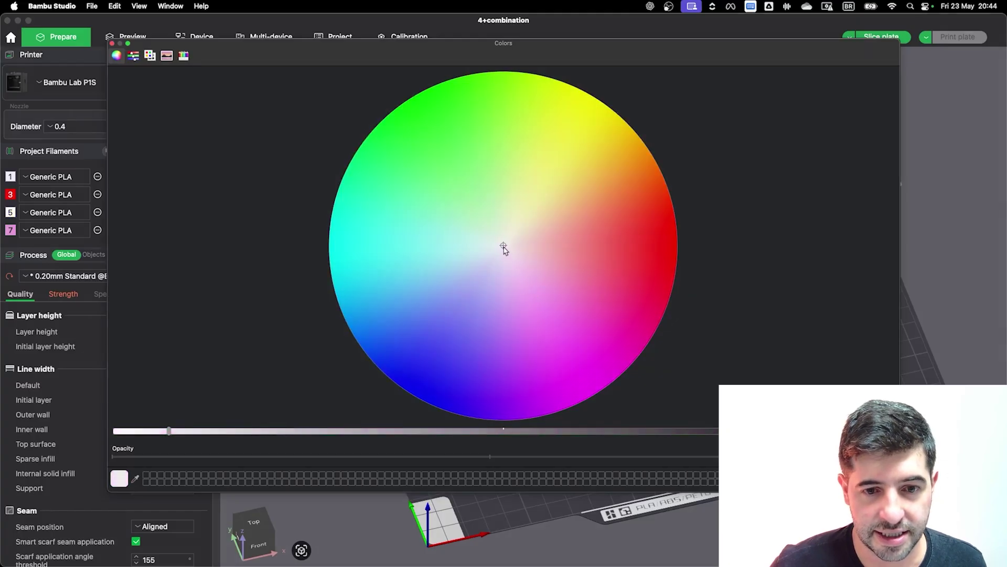
pyautogui.moveTo(608, 432); pyautogui.dragTo(113, 431)
pyautogui.click(494, 225)
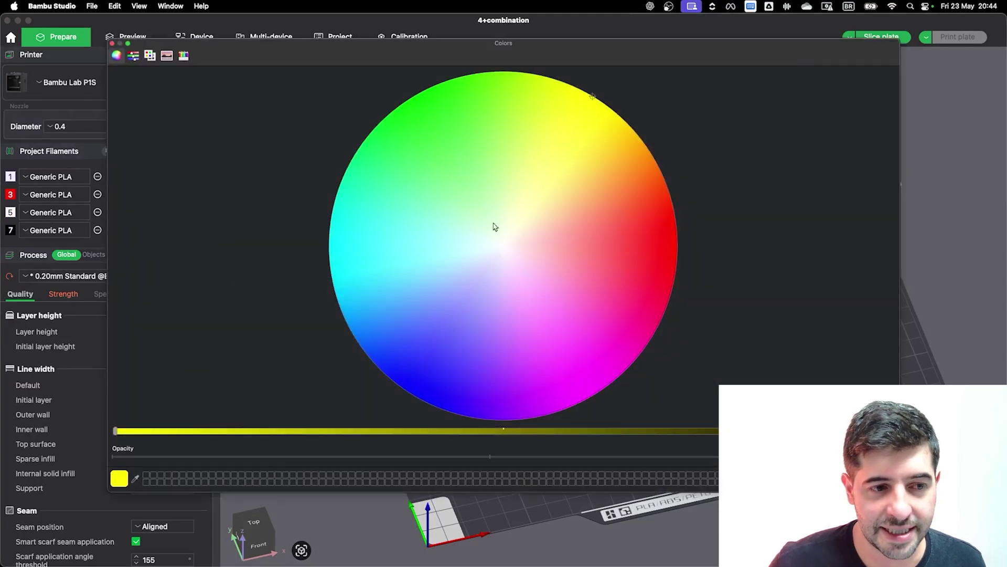
pyautogui.click(502, 252)
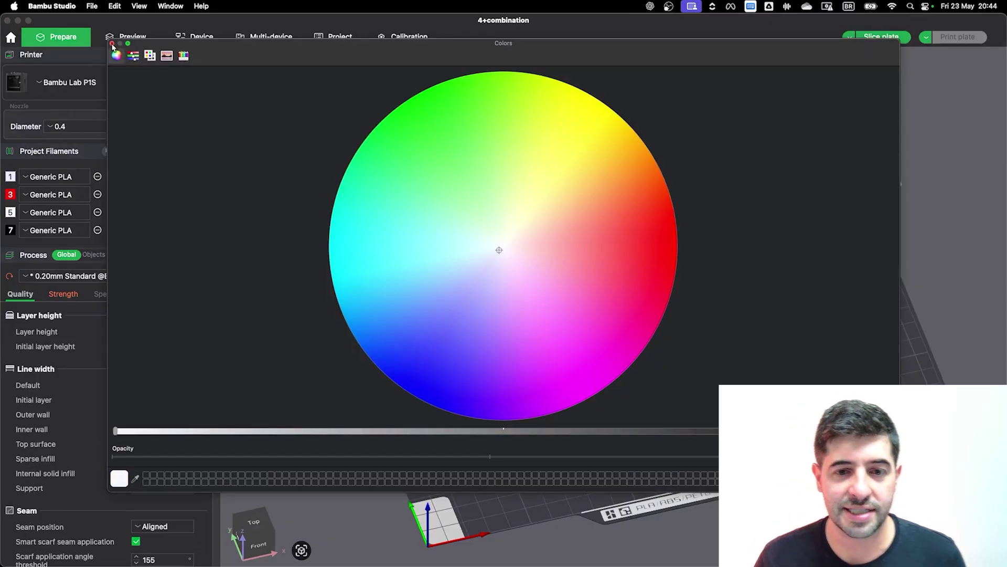
pyautogui.click(112, 44)
pyautogui.scroll(-3, 657, 207)
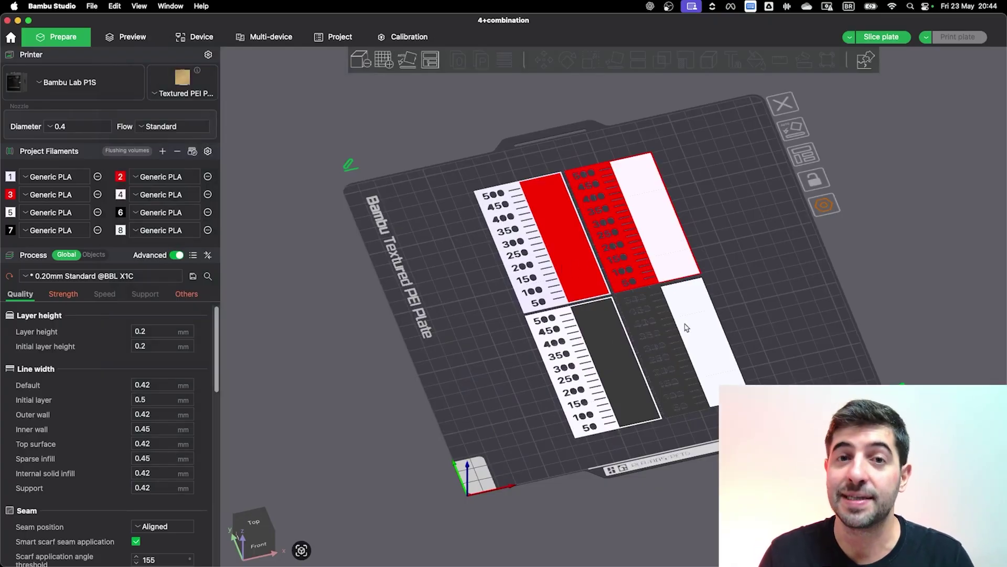
# Step: Scroll back through the plate view to review the recoloured white, red and black strips
pyautogui.scroll(1, 614, 326)
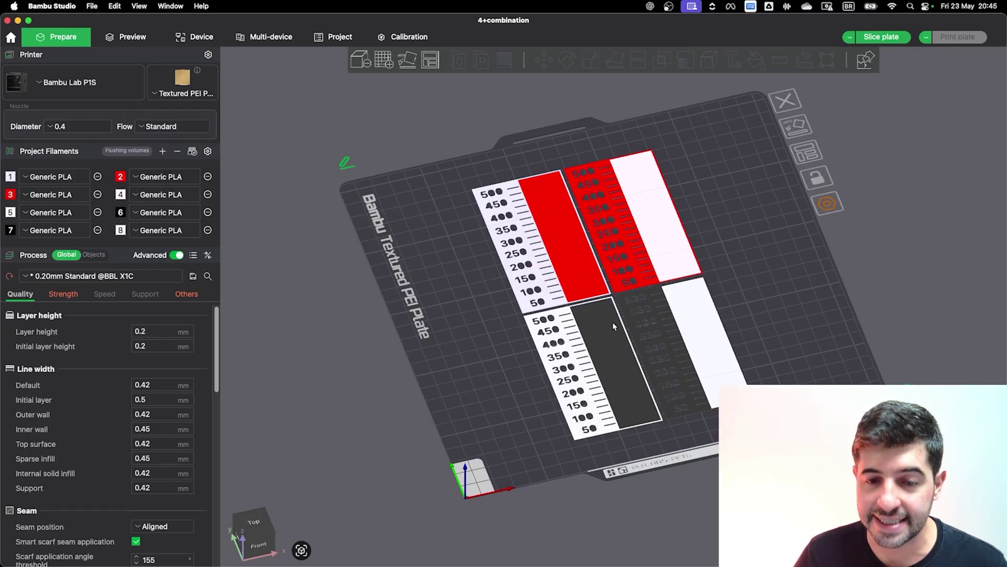
# Step: Slice the purge-test plate and verify every flushing volume is 0, leaving 0.04 g flushed
pyautogui.click(881, 37)
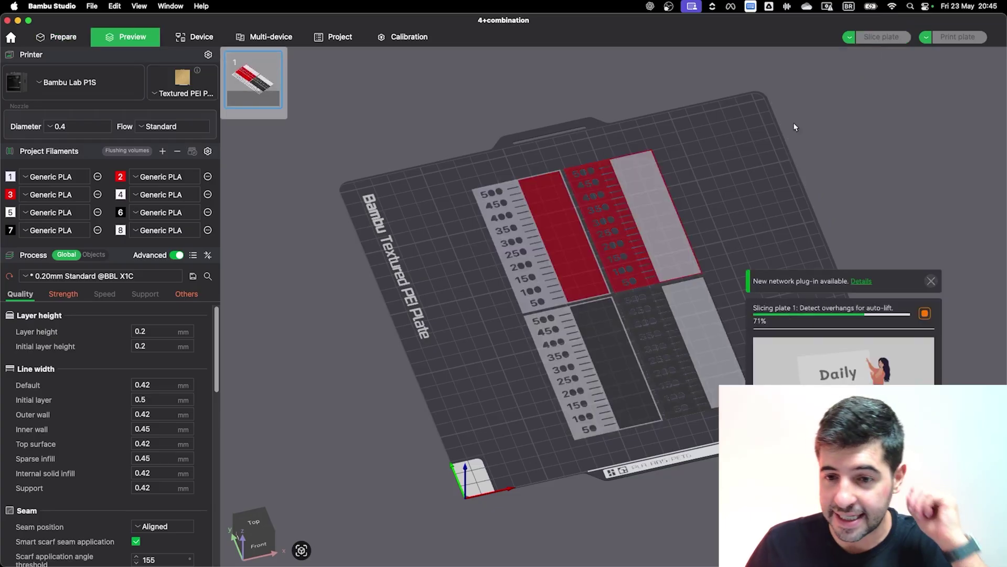
pyautogui.scroll(4, 663, 334)
pyautogui.scroll(-2, 663, 335)
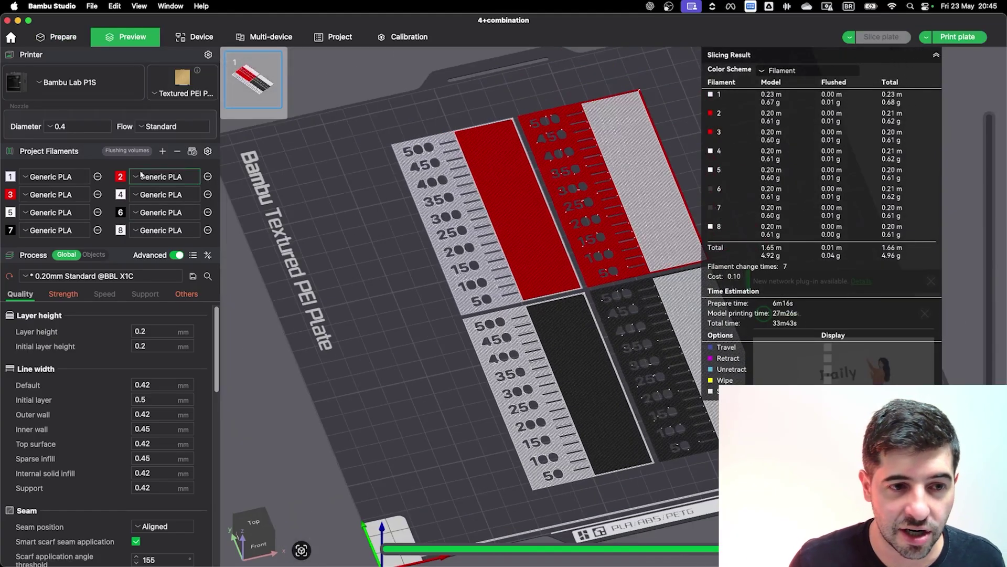
pyautogui.click(127, 151)
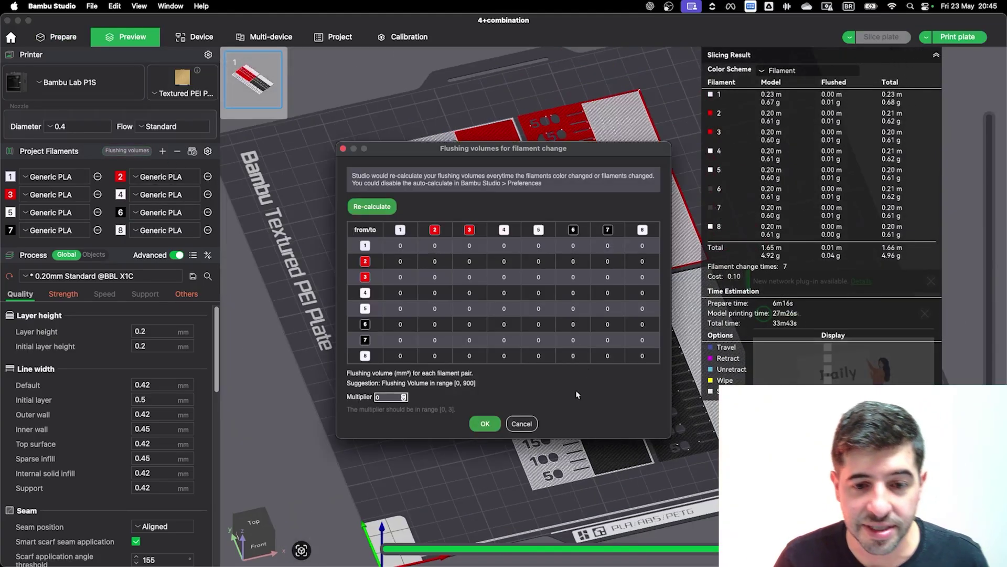
pyautogui.click(524, 427)
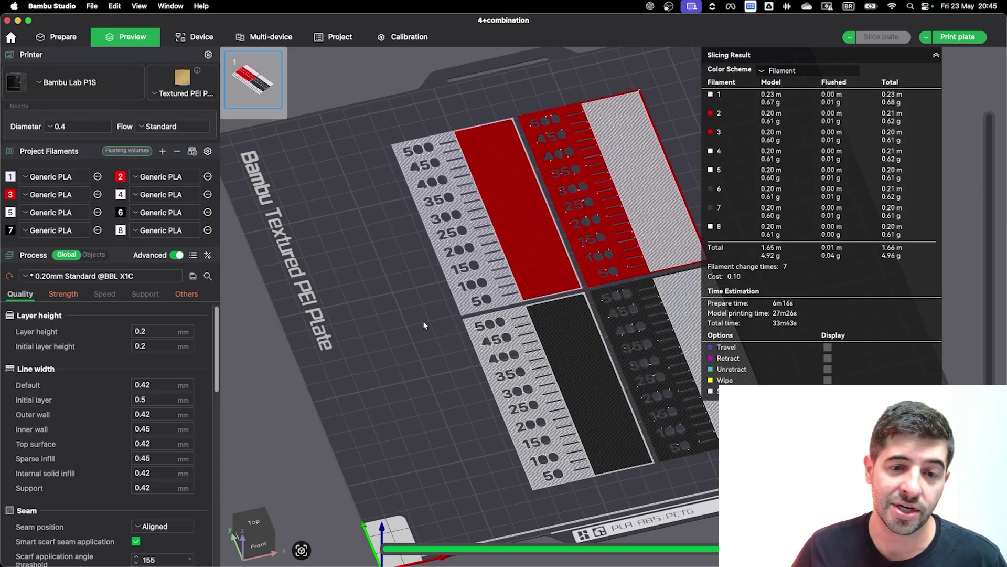
# Step: Check the Strength tab's Infill/Wall overlap, then step the calibration plate preview back partway through the layer
pyautogui.scroll(8, 643, 377)
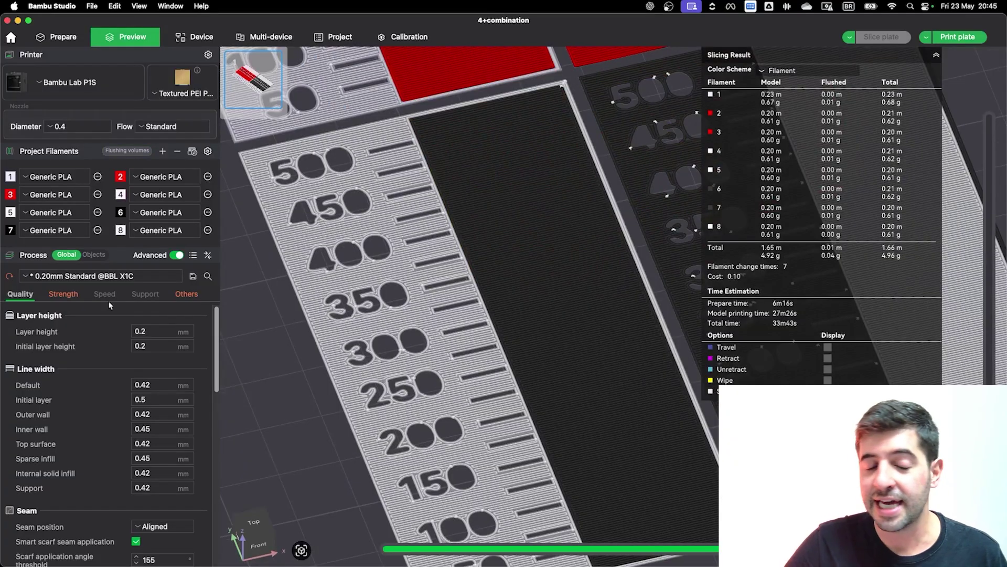
pyautogui.click(79, 295)
pyautogui.scroll(-5, 137, 469)
pyautogui.click(149, 420)
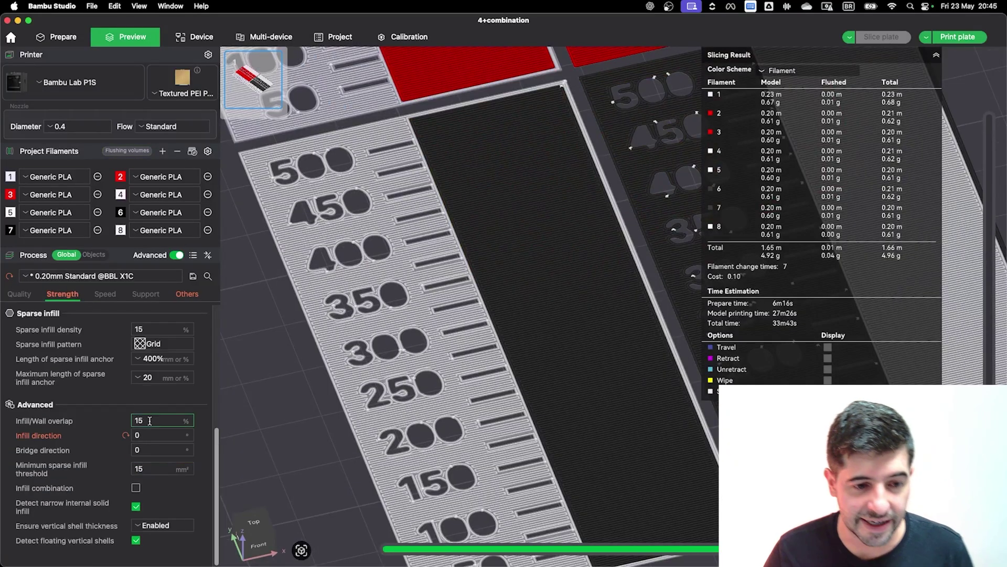
pyautogui.click(254, 79)
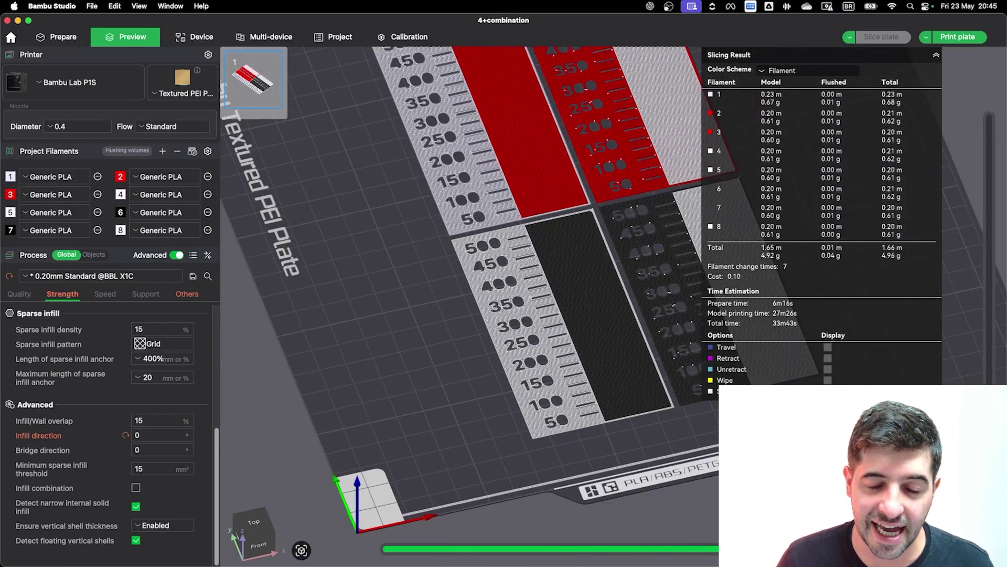
pyautogui.moveTo(717, 548)
pyautogui.mouseDown()
pyautogui.moveTo(563, 549)
pyautogui.moveTo(703, 548)
pyautogui.mouseUp()
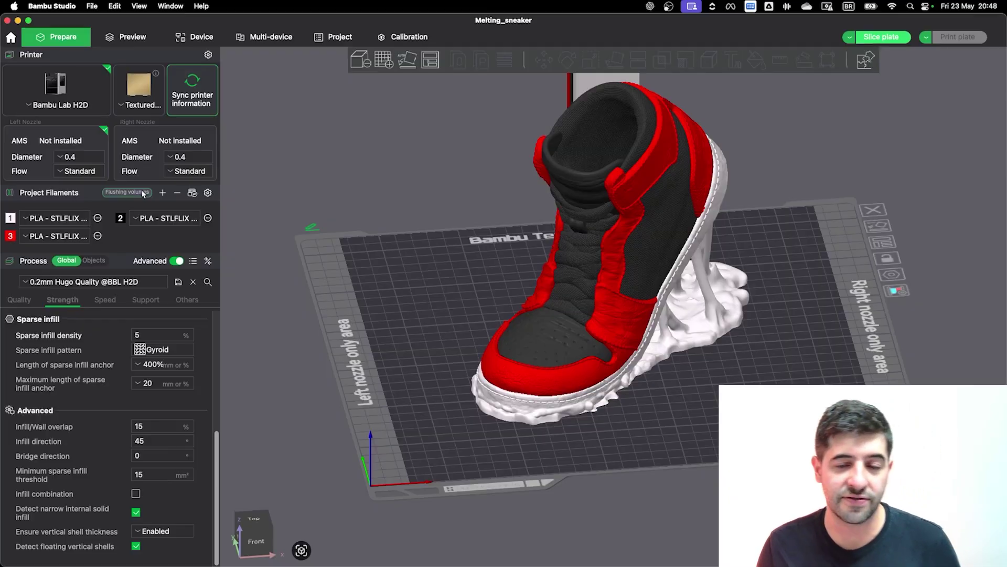
# Step: Show the right extruder's flushing volumes and lower the multiplier toward 0.5
pyautogui.click(127, 192)
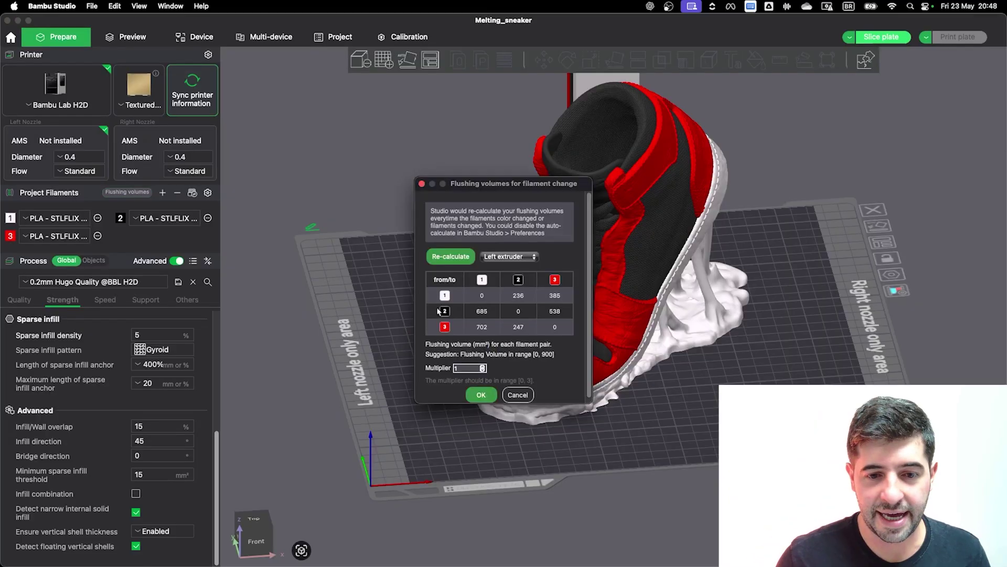
pyautogui.click(523, 258)
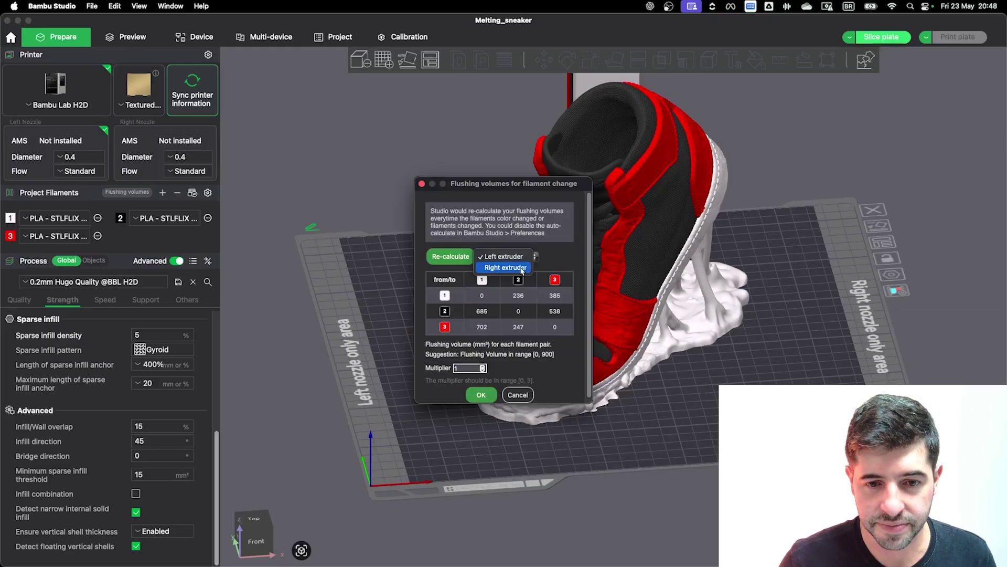
pyautogui.click(522, 268)
pyautogui.click(483, 371)
pyautogui.click(482, 371)
pyautogui.click(483, 371)
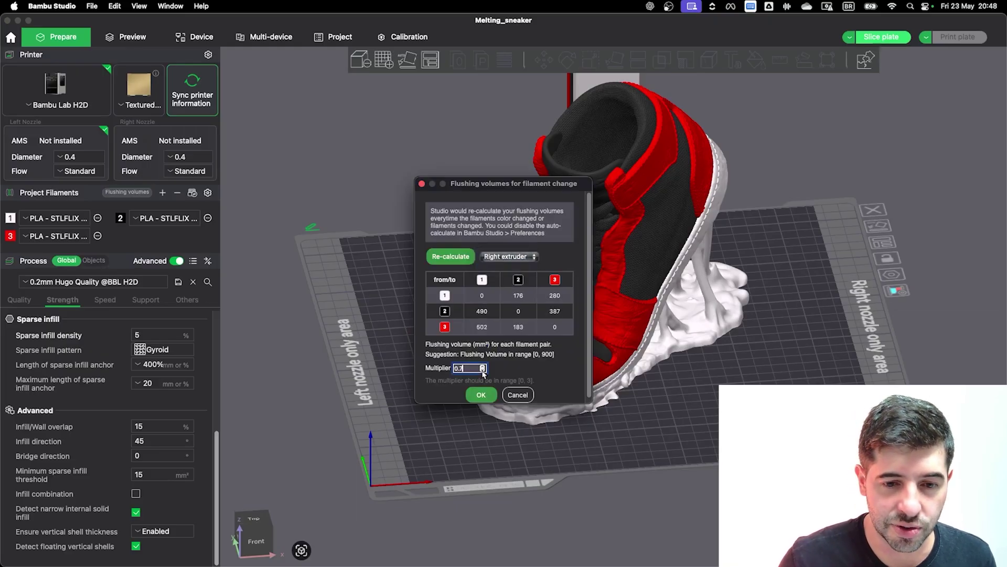
pyautogui.click(483, 372)
pyautogui.click(484, 371)
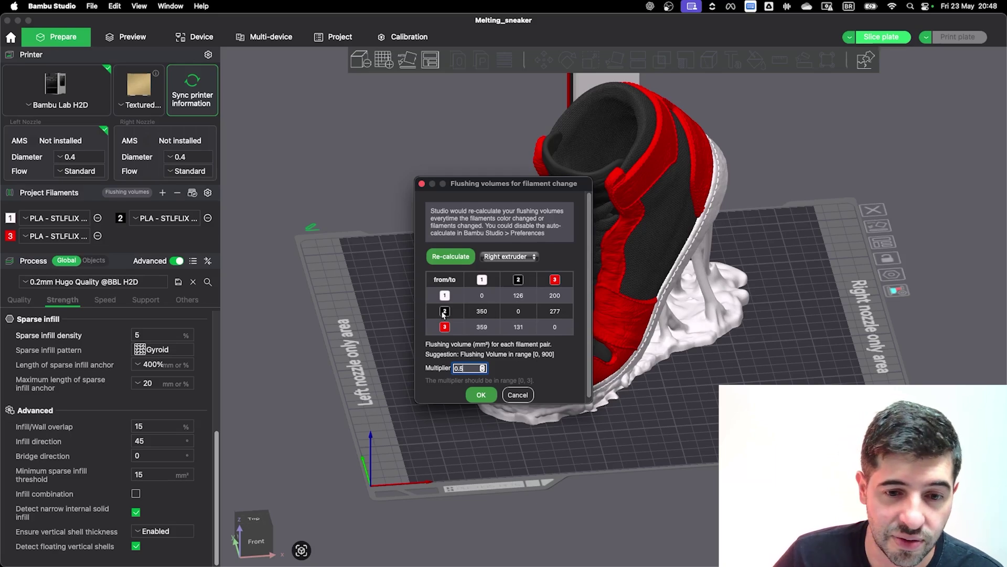
# Step: Cap the black-to-white and red-to-white flushing volumes at 250, edit black-to-red, and close the window
pyautogui.doubleClick(482, 311)
pyautogui.write('250')
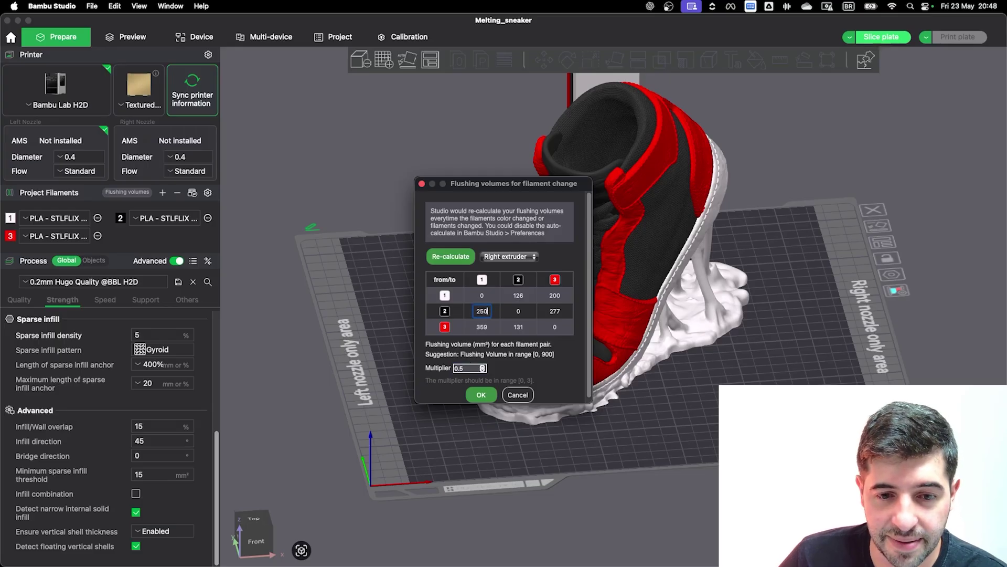
pyautogui.doubleClick(481, 326)
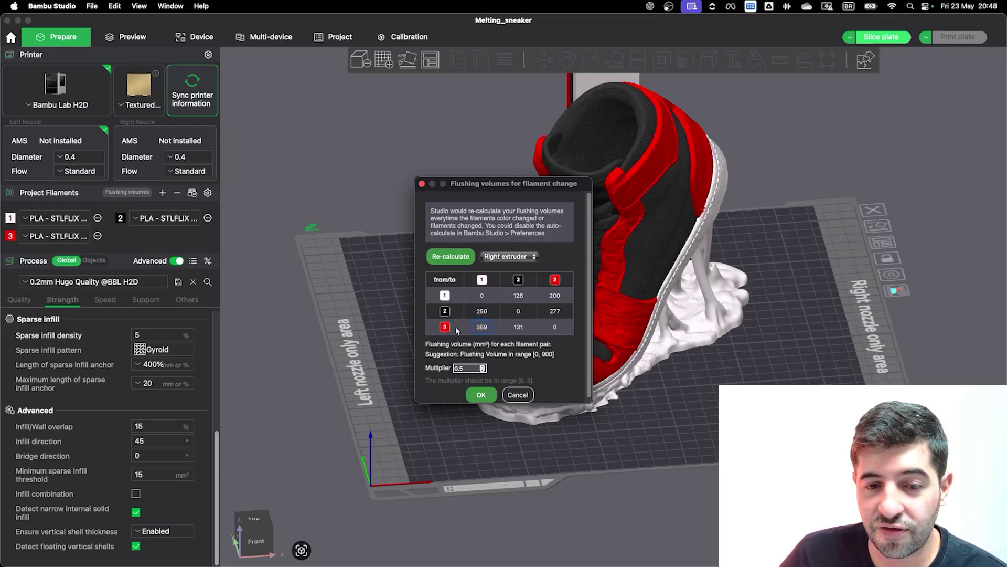
pyautogui.write('250')
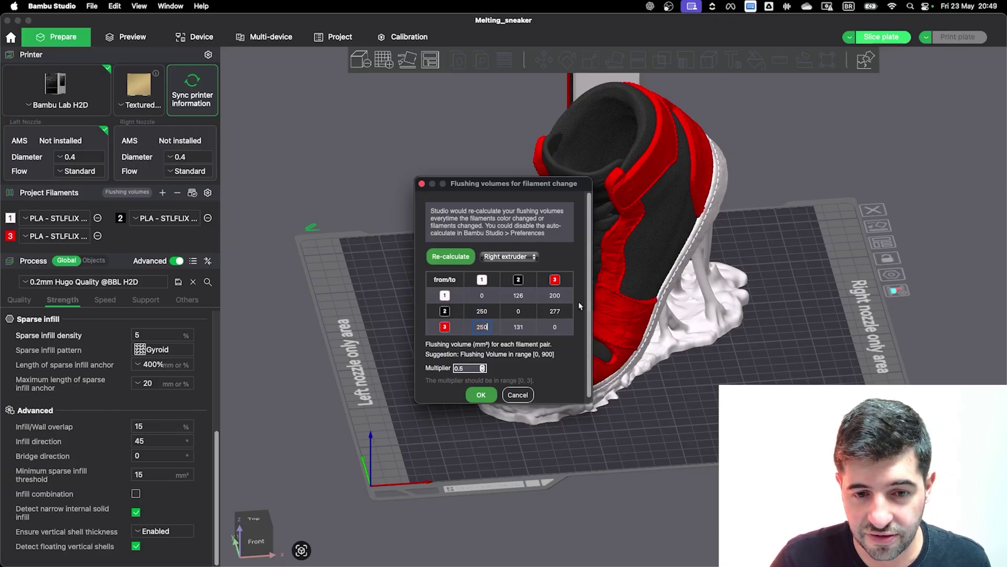
pyautogui.click(554, 312)
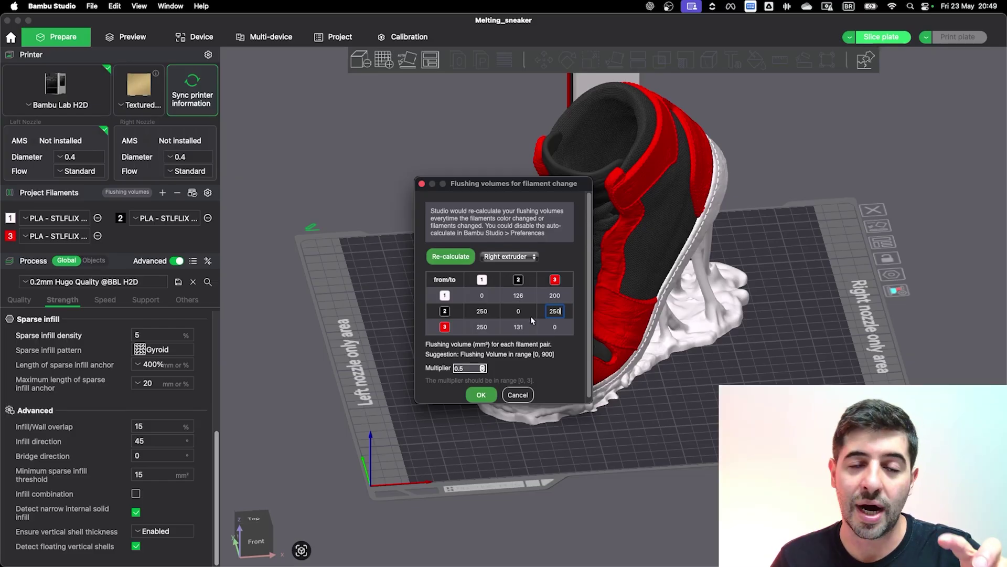
pyautogui.press('Return')
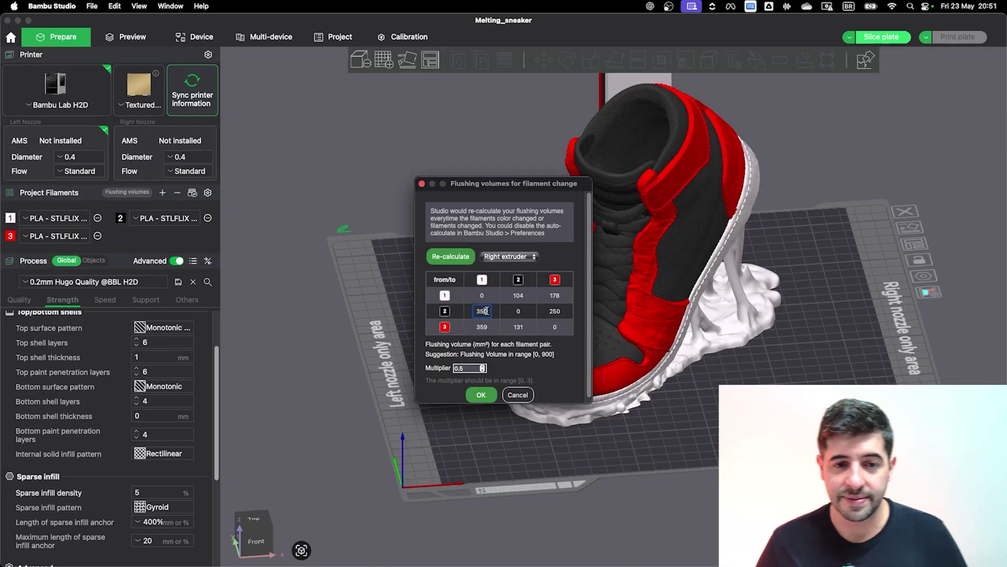
# Step: Enter the tested flushing volumes 150, 75 and 125 in the black, white and red cells
pyautogui.moveTo(489, 312); pyautogui.dragTo(476, 310)
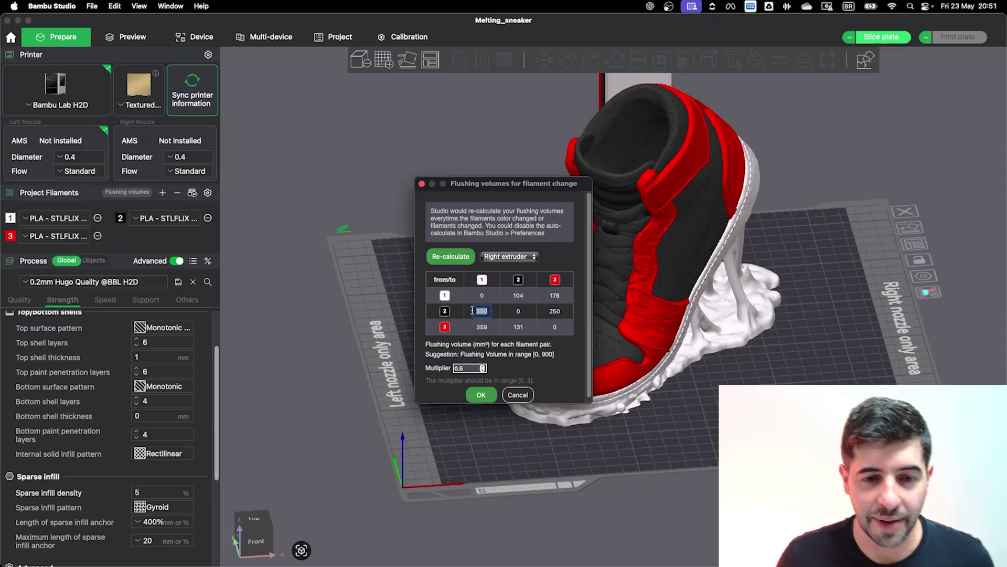
pyautogui.write('15')
pyautogui.click(517, 295)
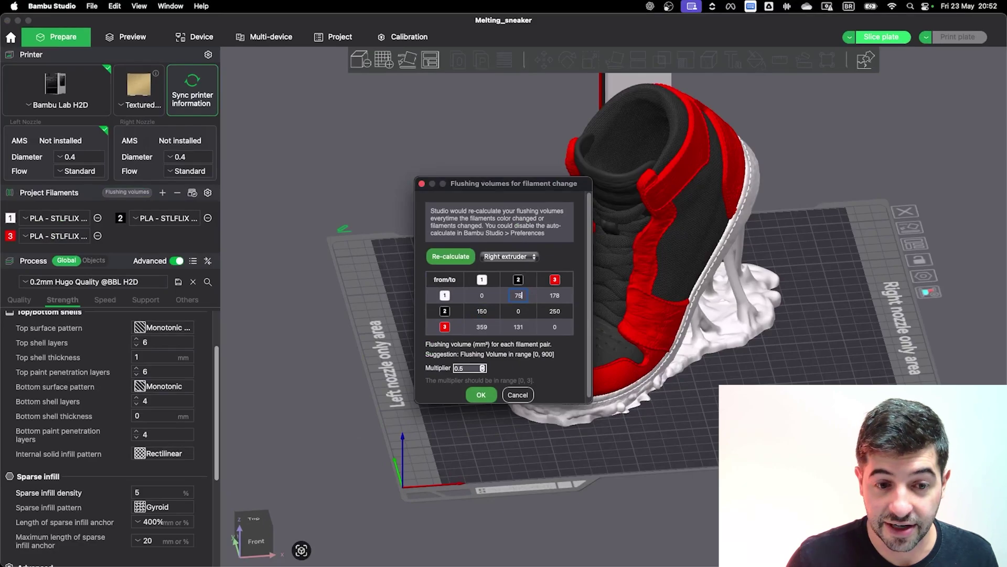
pyautogui.click(572, 311)
pyautogui.write('12')
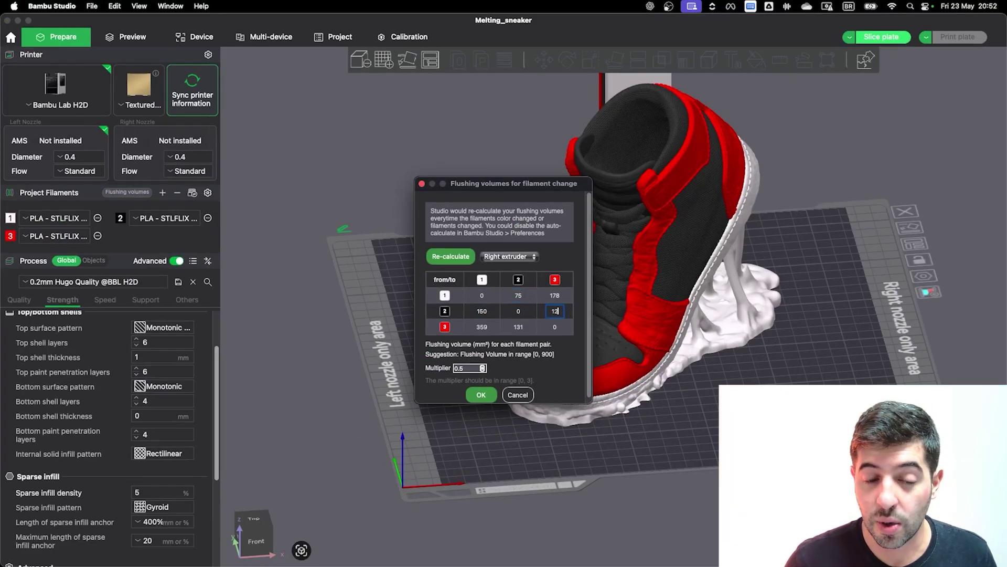
pyautogui.click(520, 325)
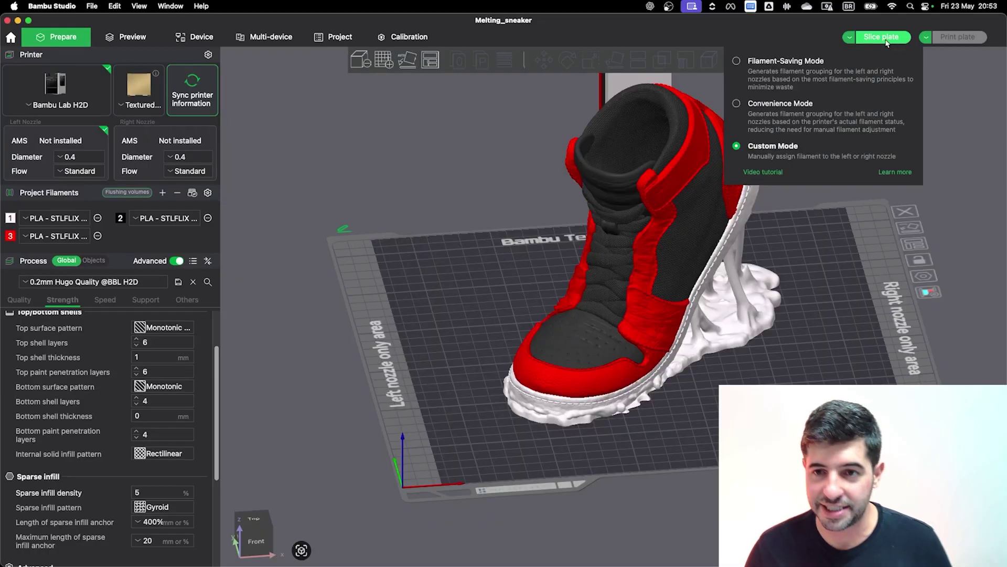
# Step: Slice the sneaker plate, postponing printer sync and accepting the filament grouping
pyautogui.click(886, 41)
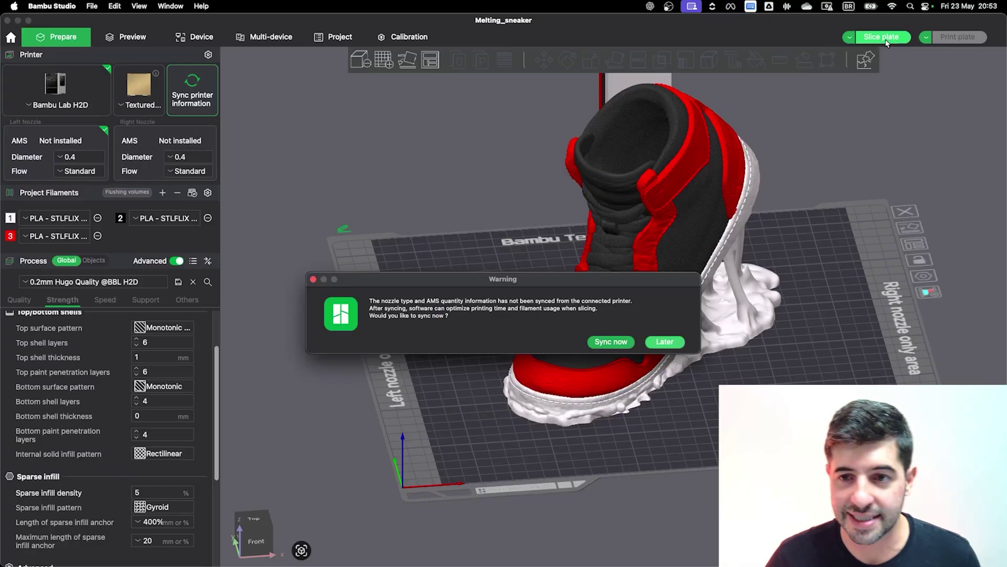
pyautogui.click(664, 342)
pyautogui.click(597, 379)
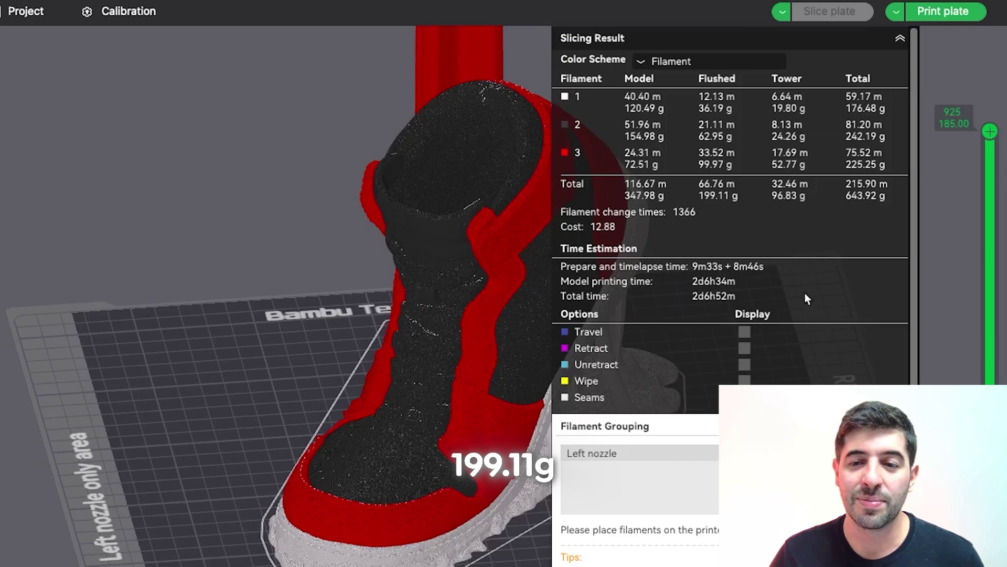
pyautogui.moveTo(407, 342); pyautogui.dragTo(321, 331, button='middle')
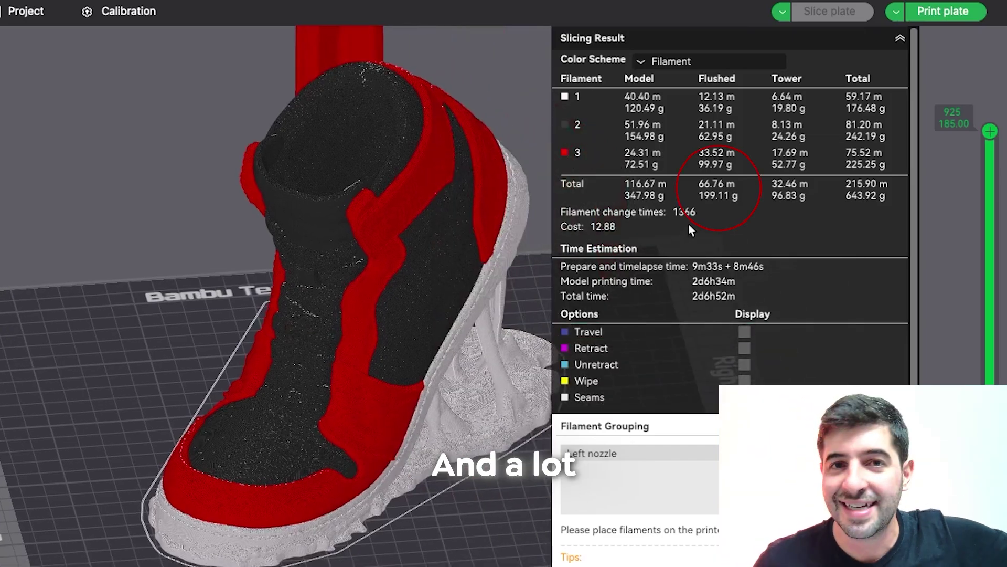